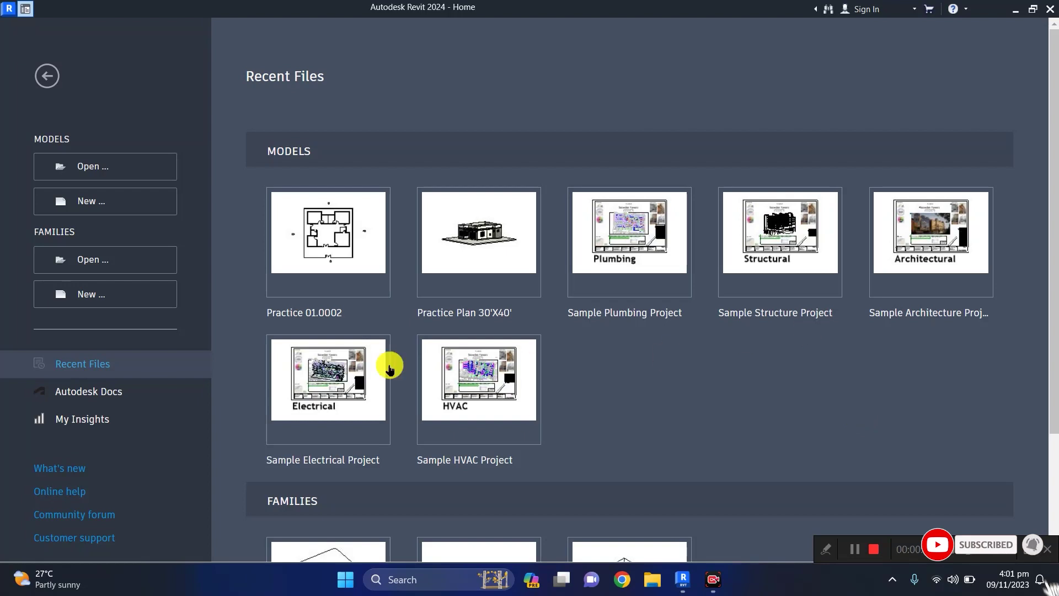
Step: Create a new family from the Metric Generic Model.rft template
left_click(107, 287)
scroll(436, 276, "down", 8)
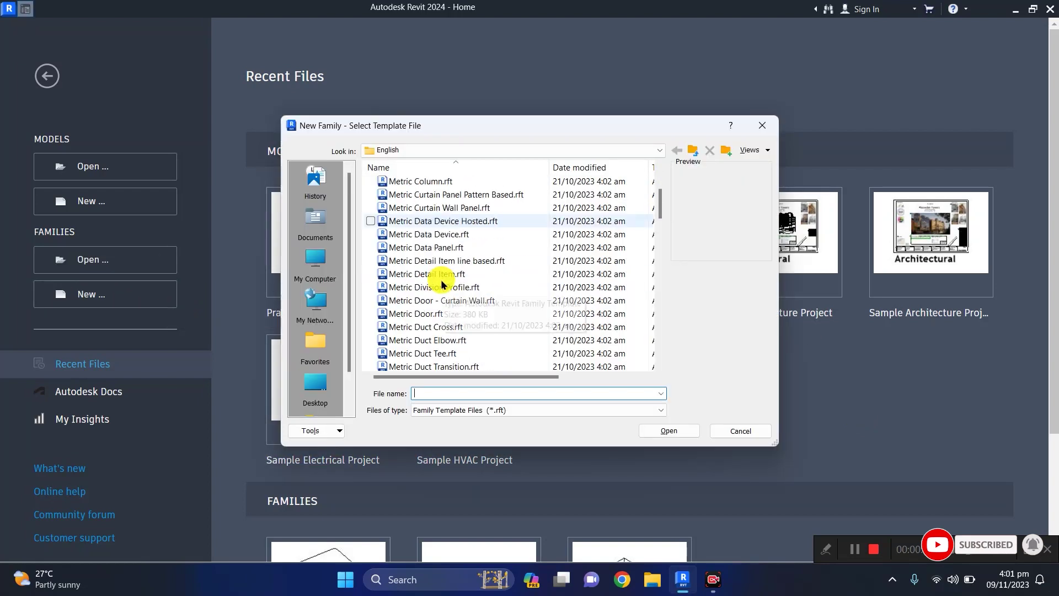
scroll(449, 338, "down", 3)
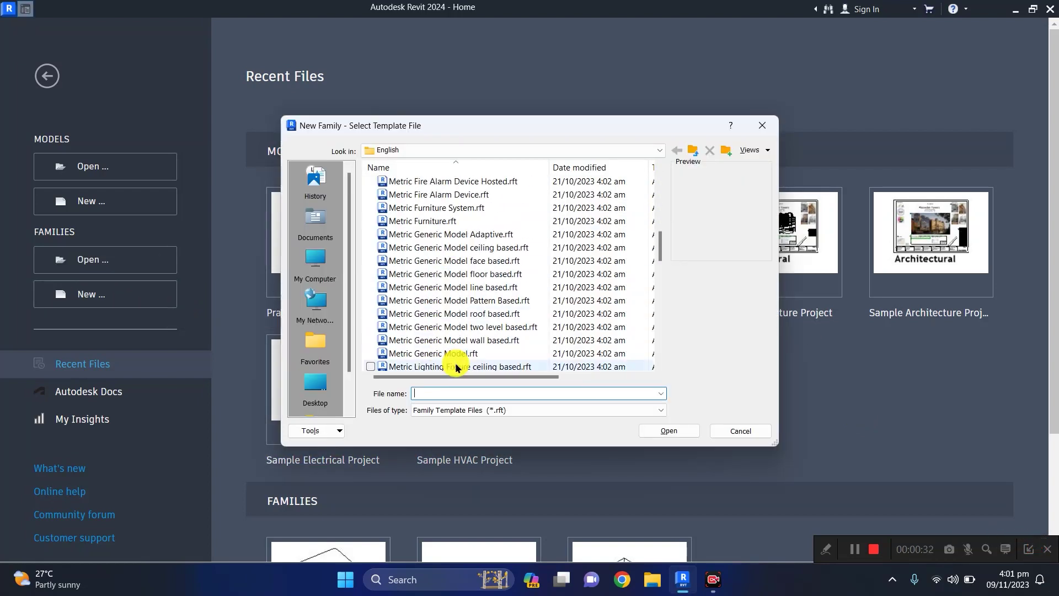
left_click(456, 355)
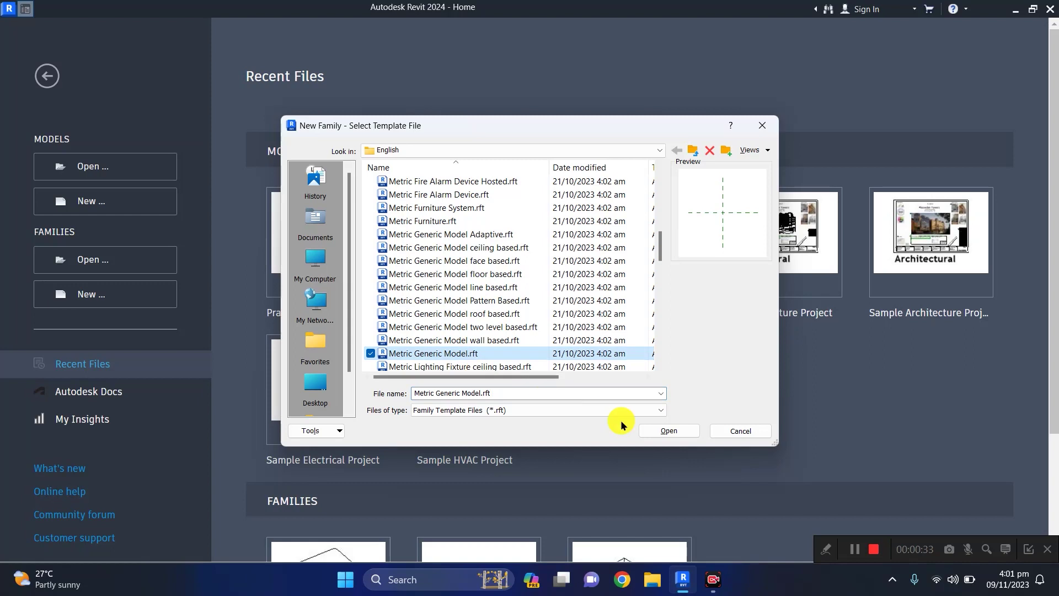
left_click(665, 432)
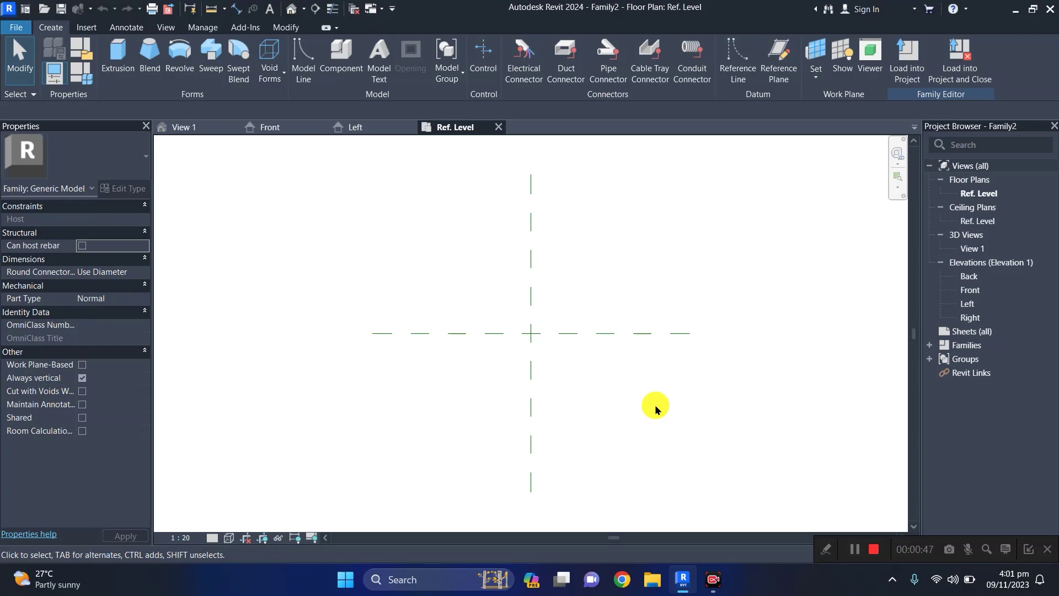
Step: Create a solid extrusion from a rectangle about 3100 by 1800 mm around the reference plane intersection, with Extrusion End set to 1000
left_click(120, 55)
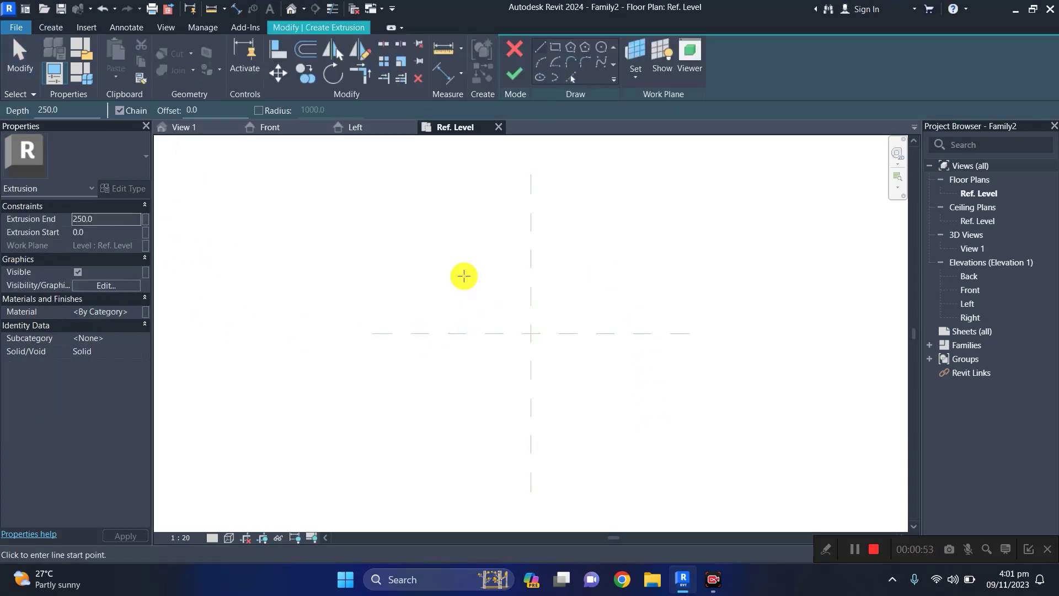
left_click(555, 47)
left_click(432, 258)
left_click(679, 401)
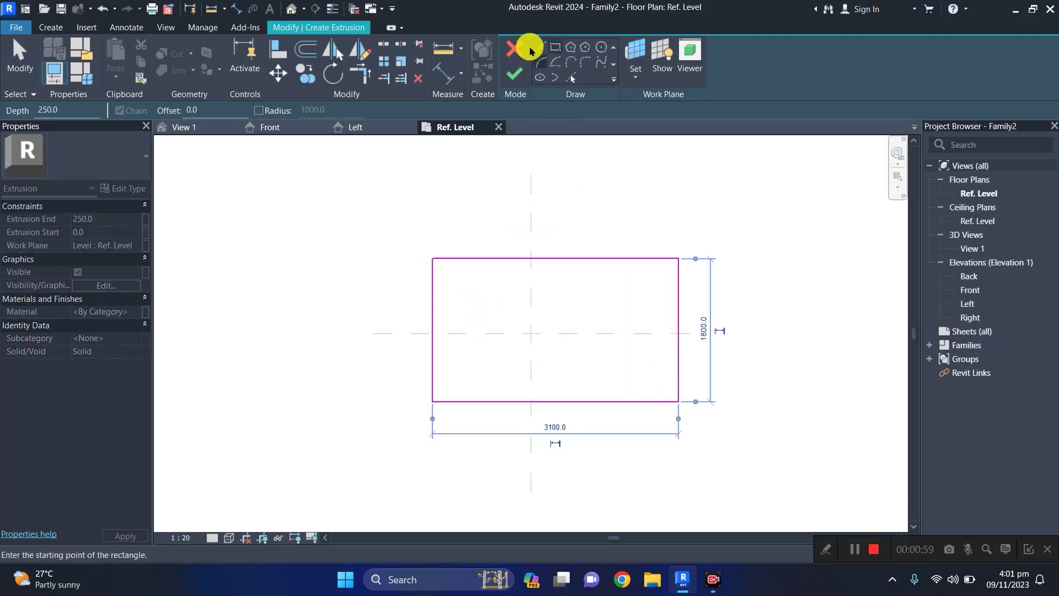
left_click(87, 219)
type("100")
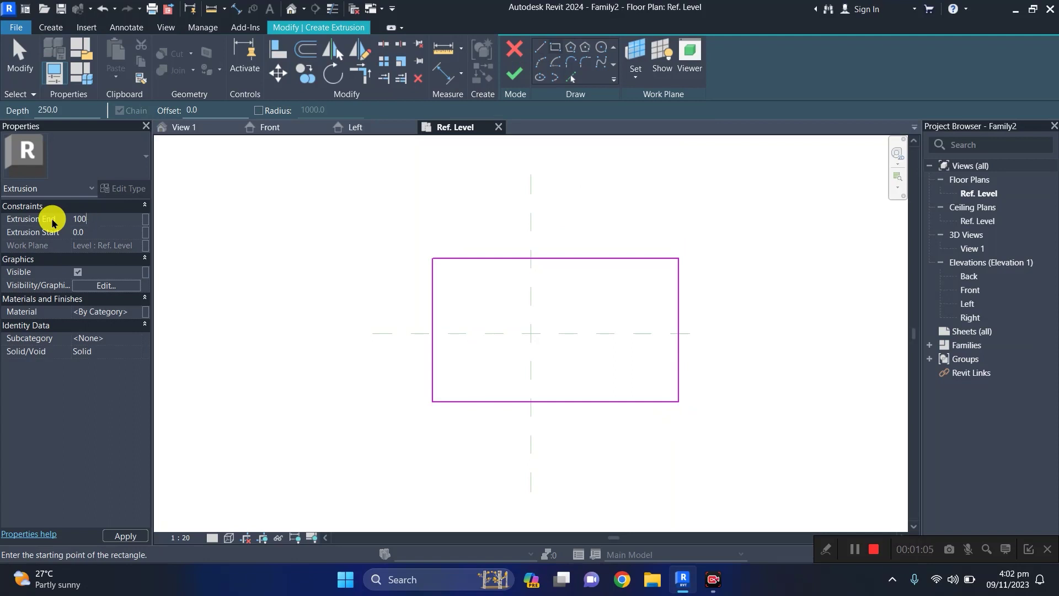
left_click(514, 74)
Step: Open the default 3D view and display the model in the Shaded visual style
left_click(291, 9)
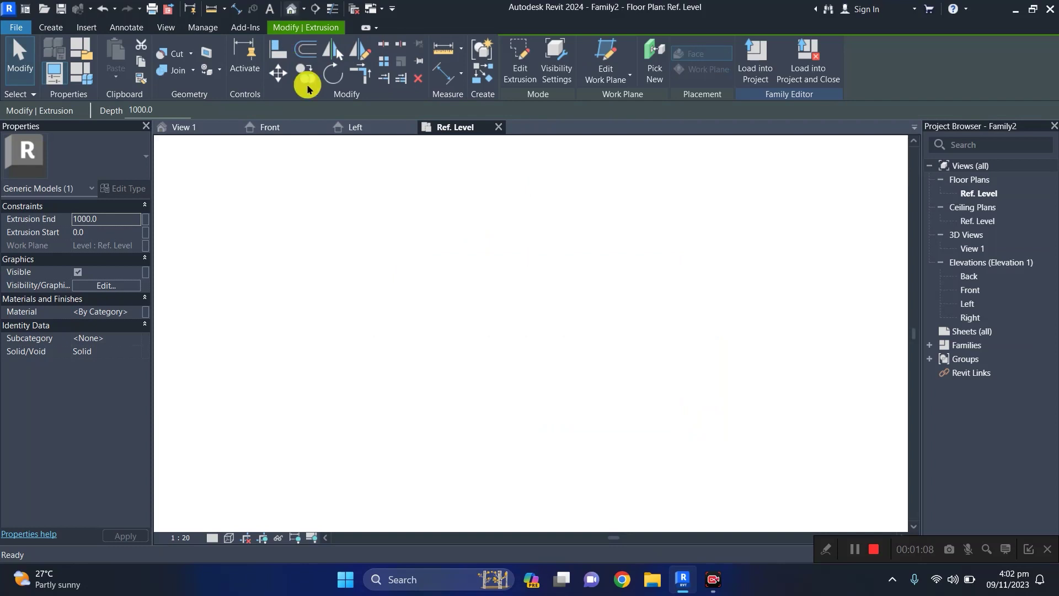
left_click(229, 538)
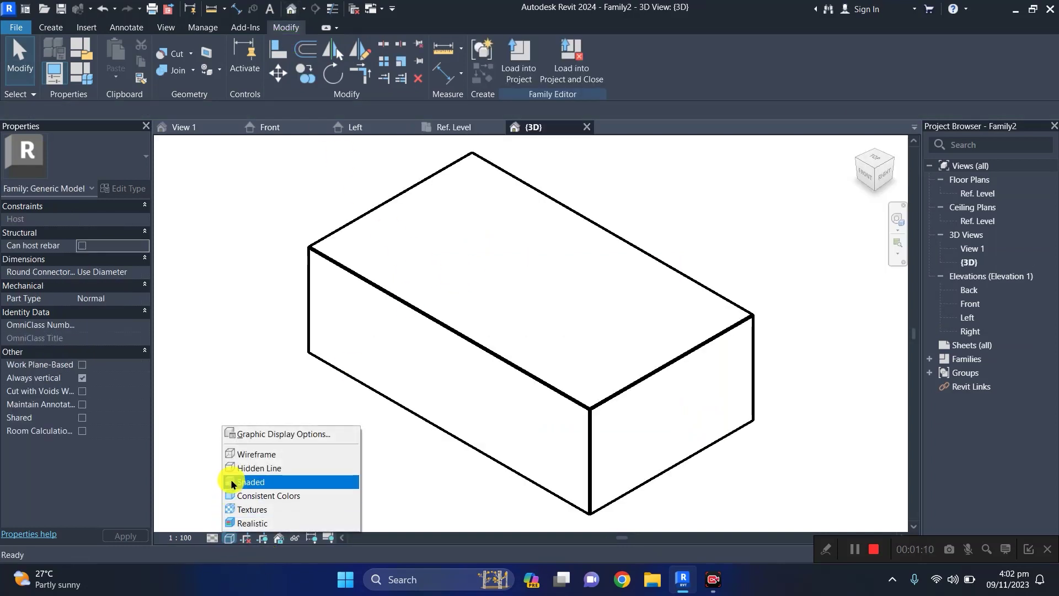
left_click(273, 484)
middle_click_drag(492, 378, 646, 419, "shift")
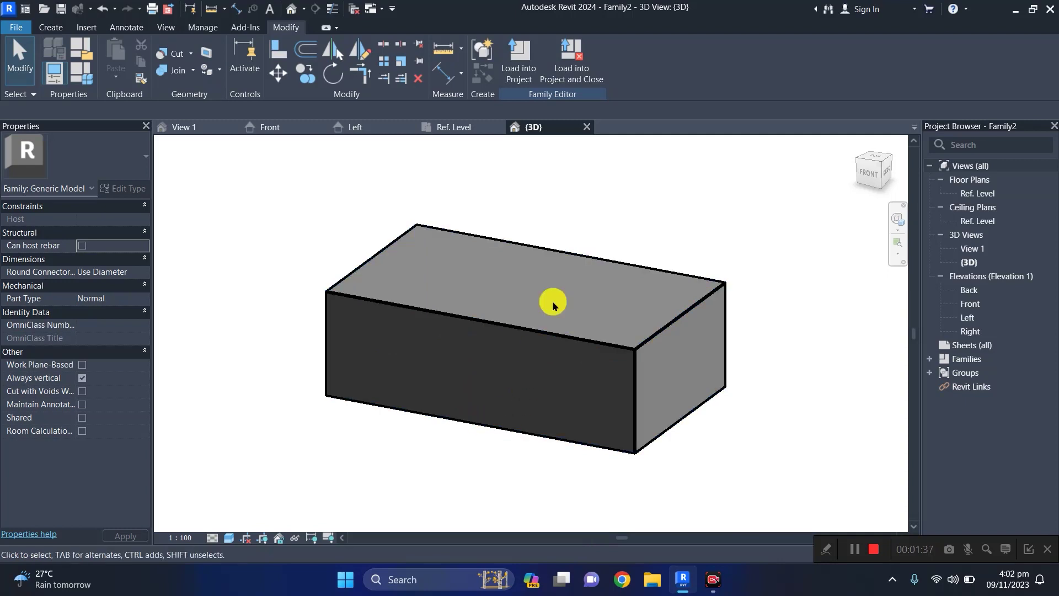
Step: Close the 3D view and delete the rectangular extrusion from the Ref. Level plan
left_click(586, 127)
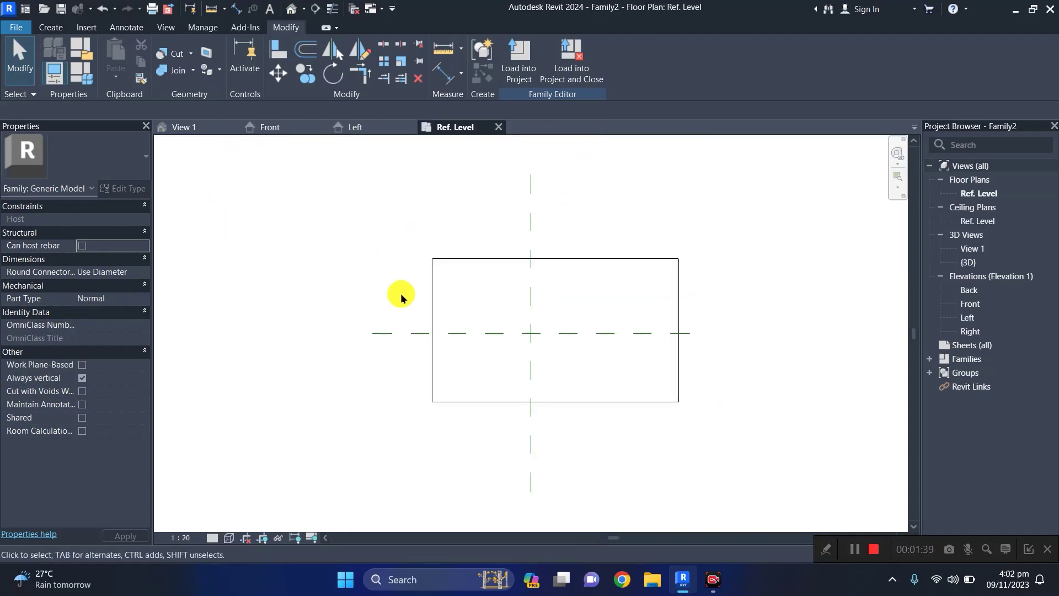
left_click(432, 259)
key("Delete")
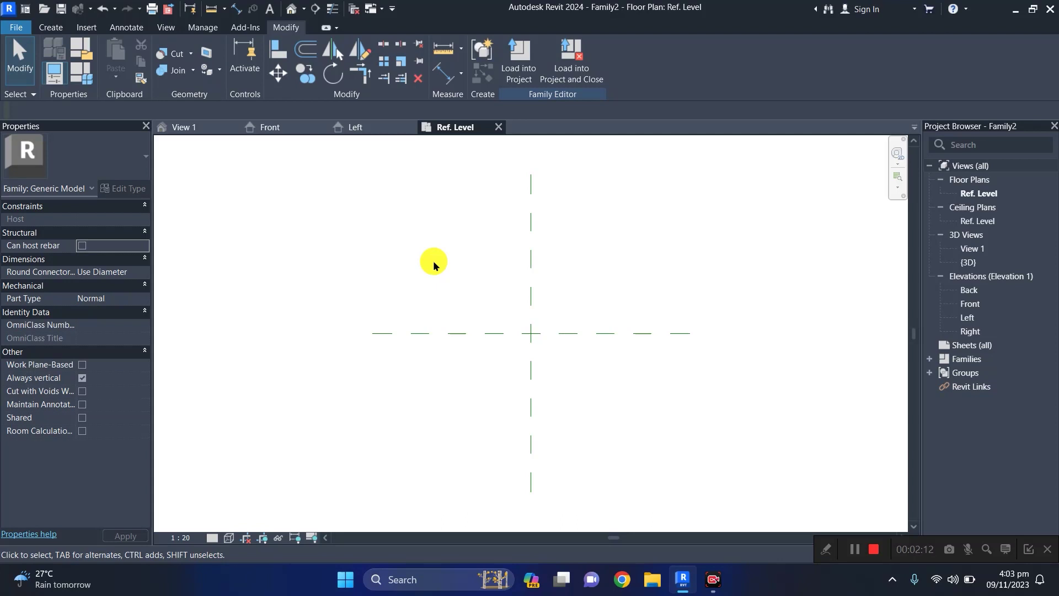
Step: Start a solid blend and sketch its base circle with a radius of about 1600 mm, centred on the reference plane intersection
left_click(51, 27)
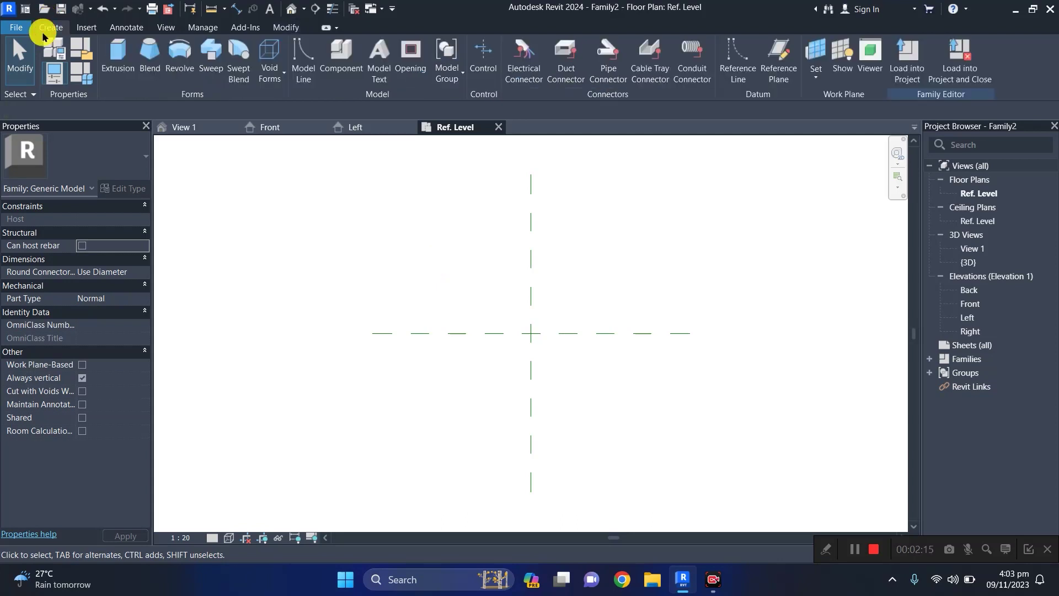
left_click(150, 51)
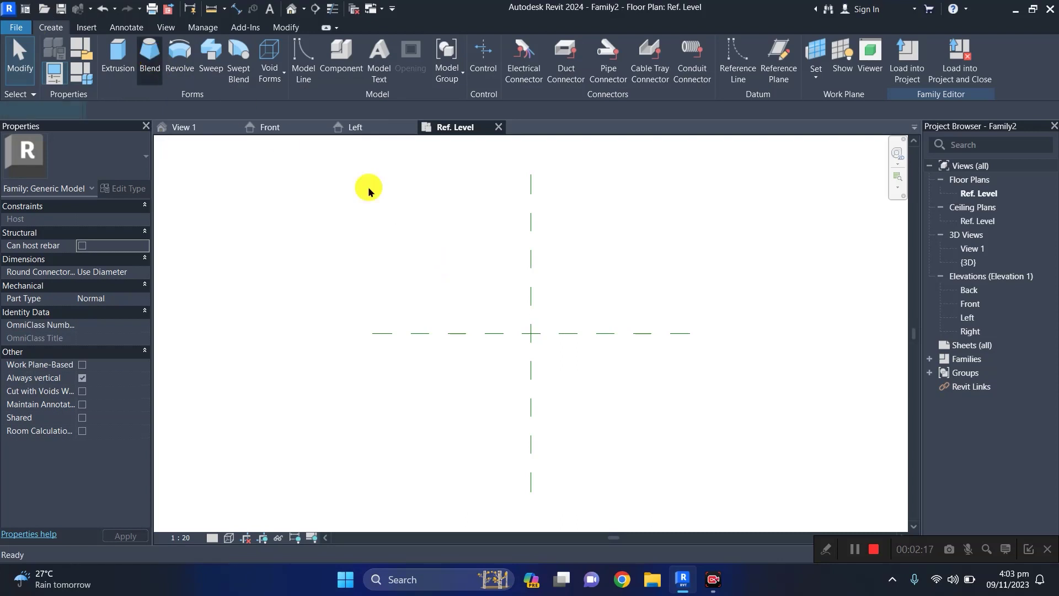
left_click(670, 46)
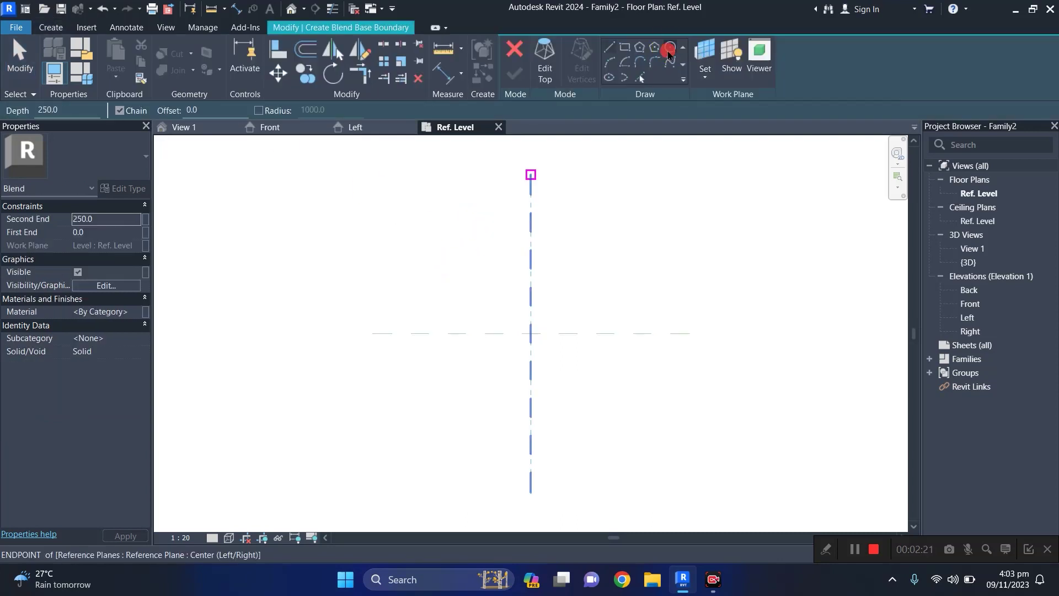
left_click(529, 334)
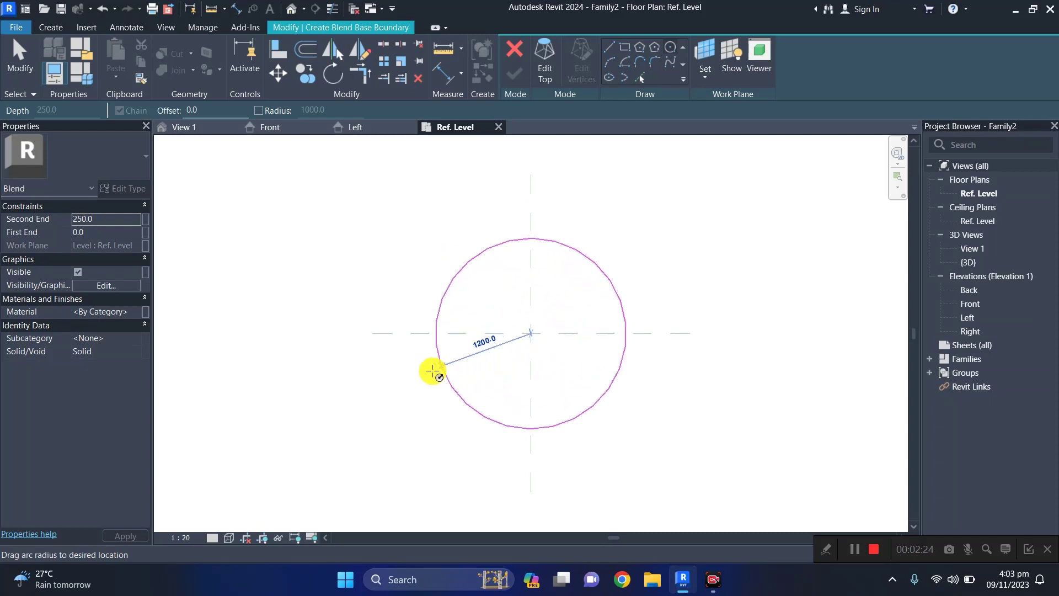
left_click(416, 377)
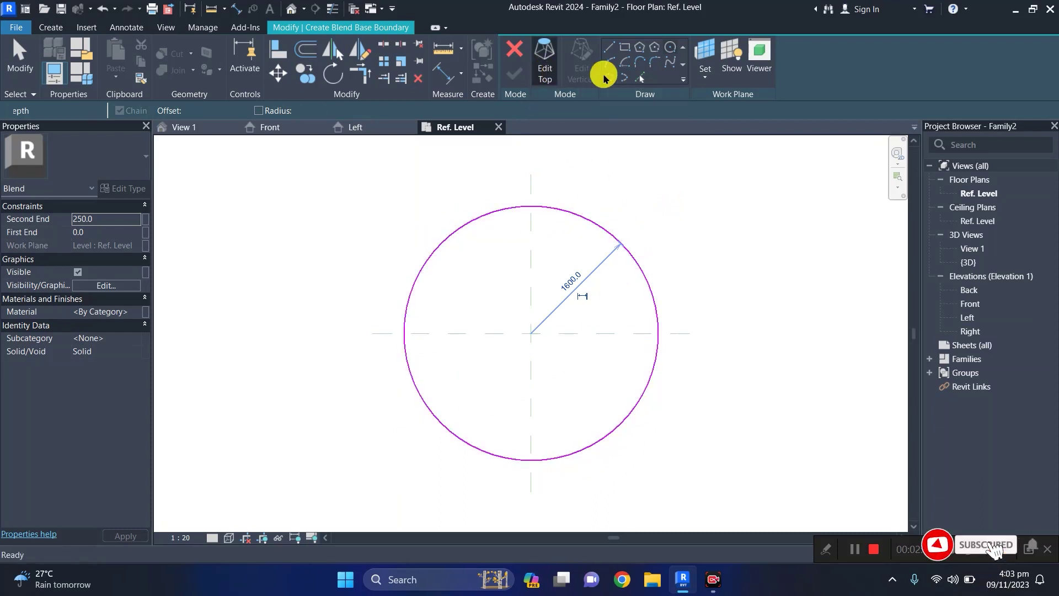
Step: Sketch the blend's top boundary as a concentric circle with a radius of about 800 mm and finish the blend
left_click(543, 78)
left_click(668, 50)
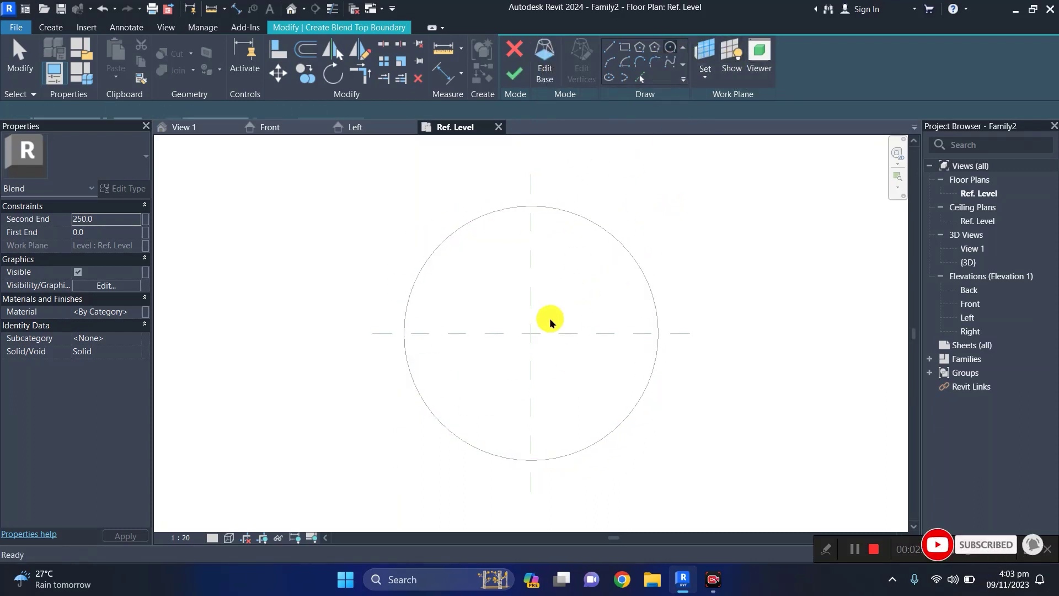
left_click(530, 333)
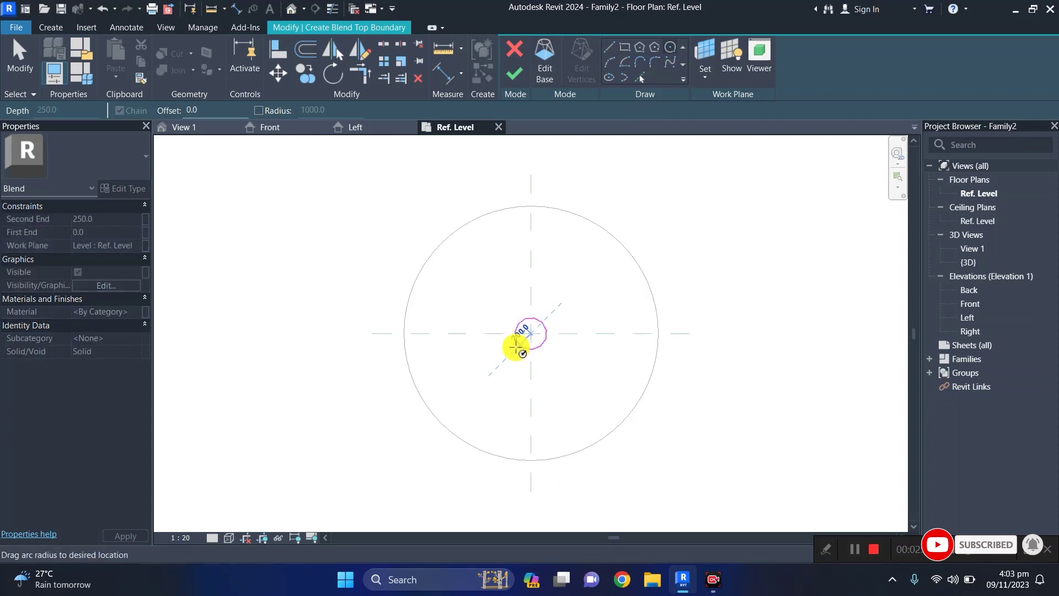
left_click(479, 373)
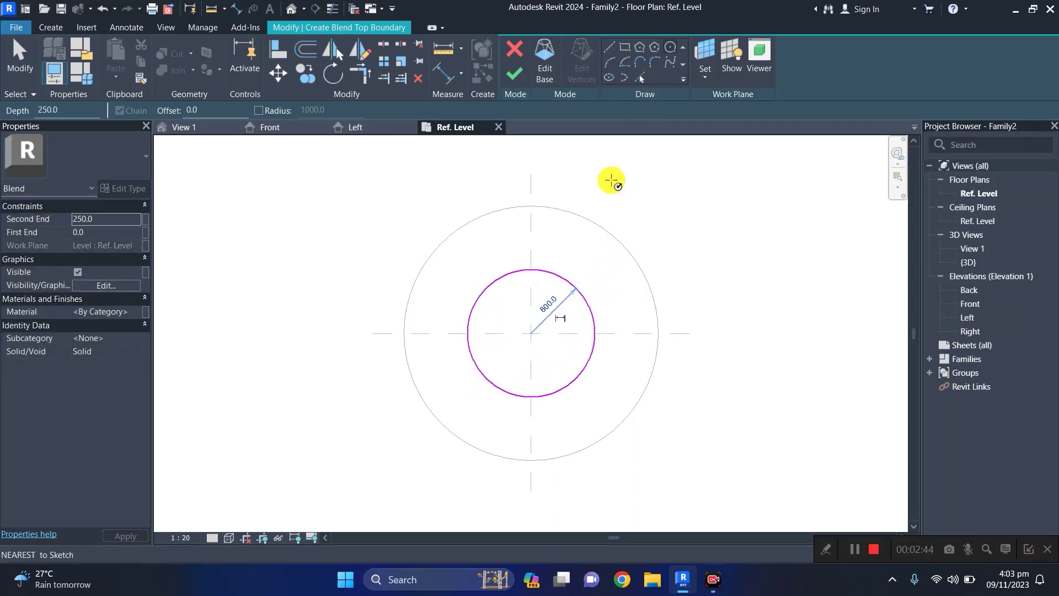
left_click(512, 76)
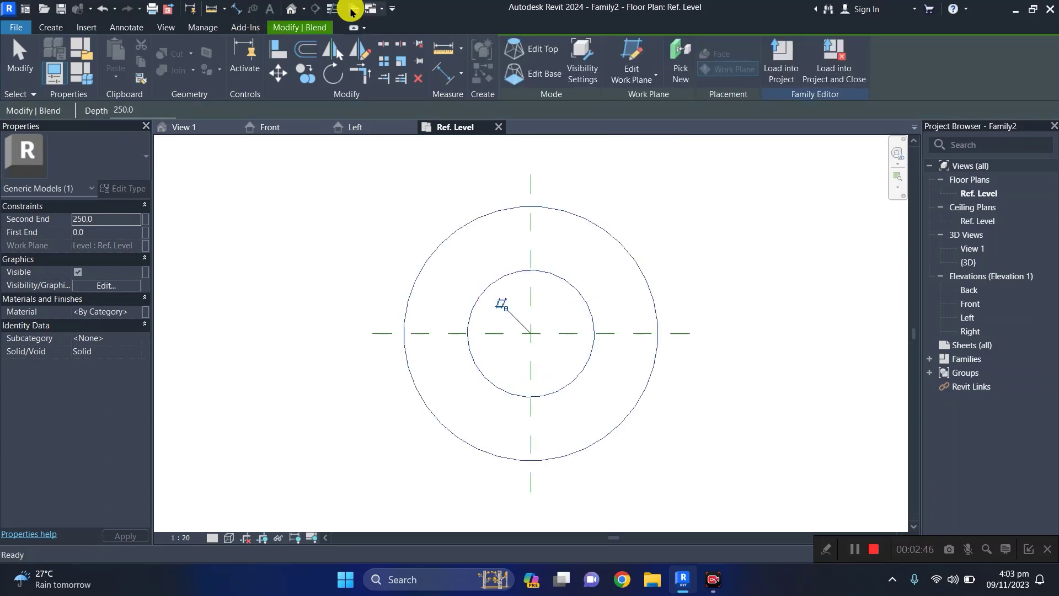
Step: Show the blend in the 3D view and set its Second End to 1000
left_click(291, 10)
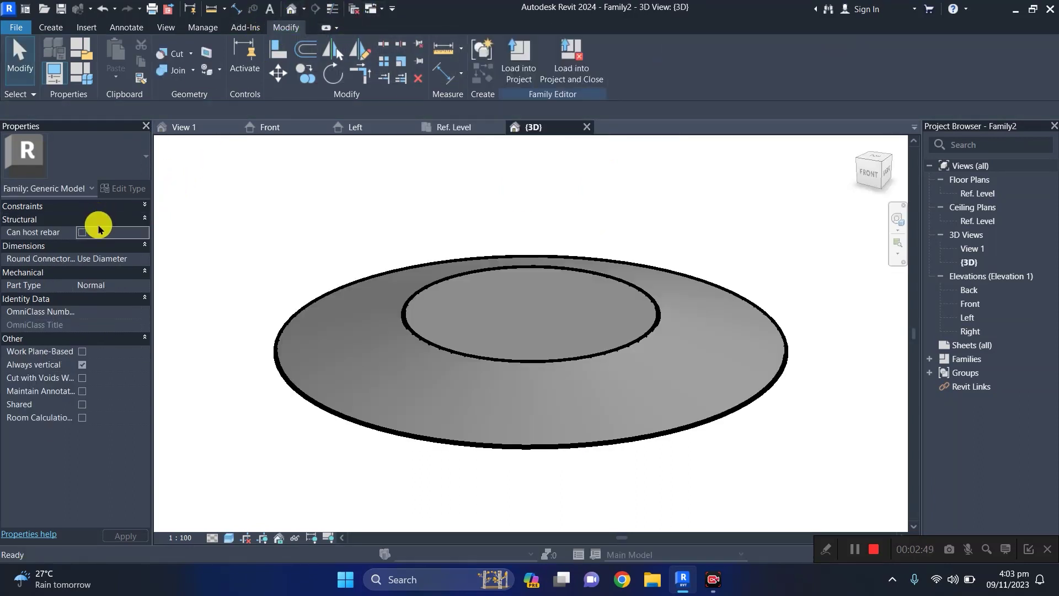
left_click(416, 300)
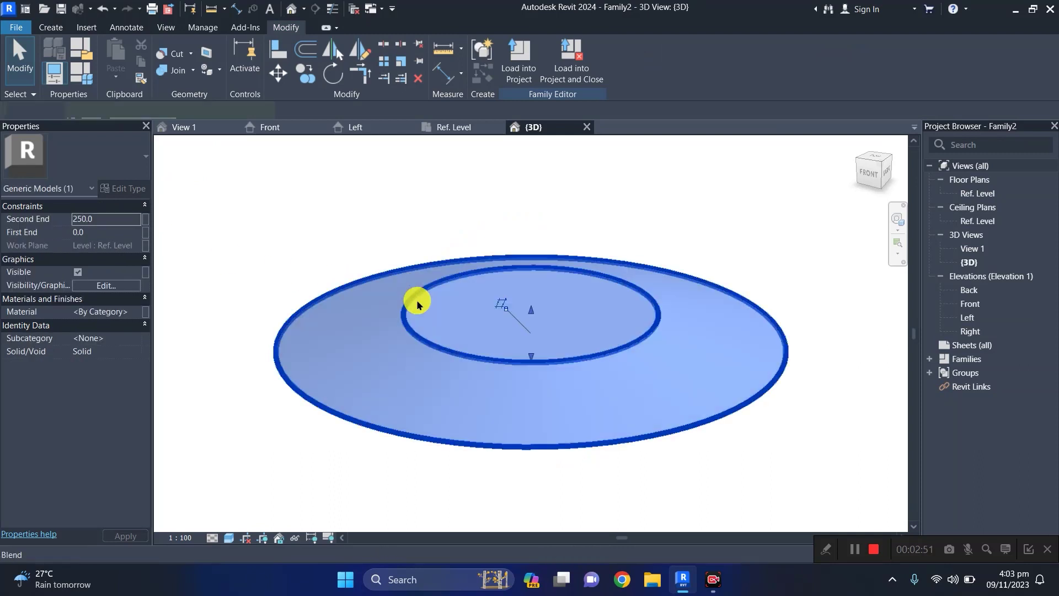
left_click(109, 219)
type("100")
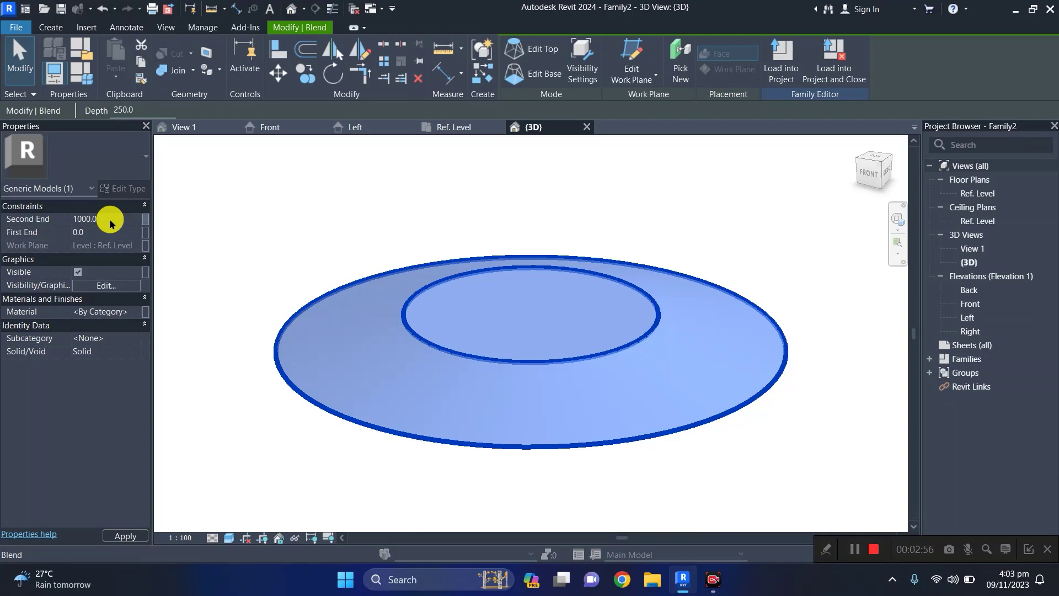
scroll(502, 274, "down", 1)
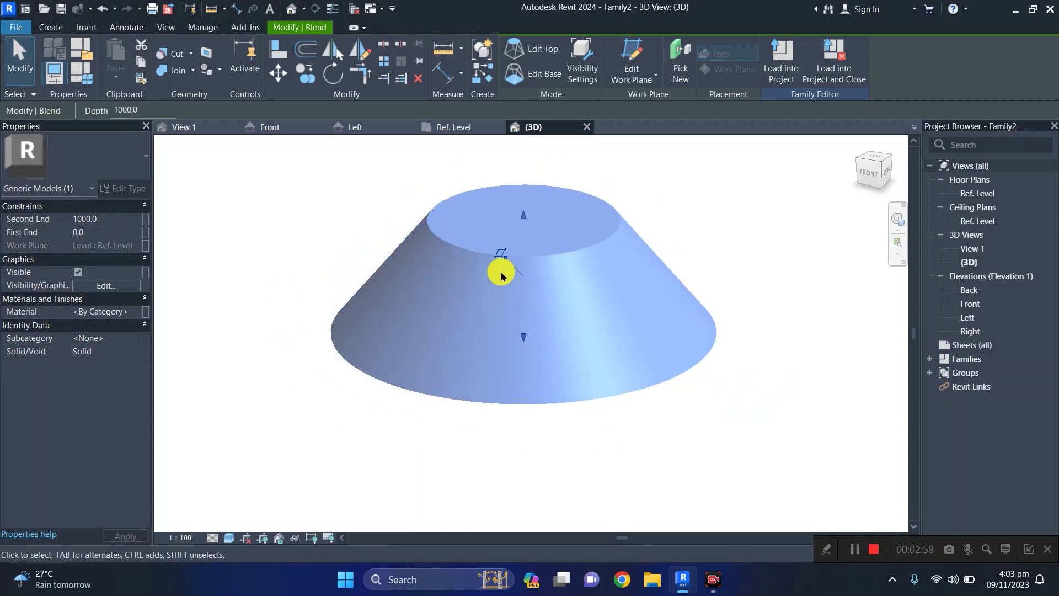
Step: Set the blend's Second End to 2000 and inspect the taller shape from another side
left_click(113, 218)
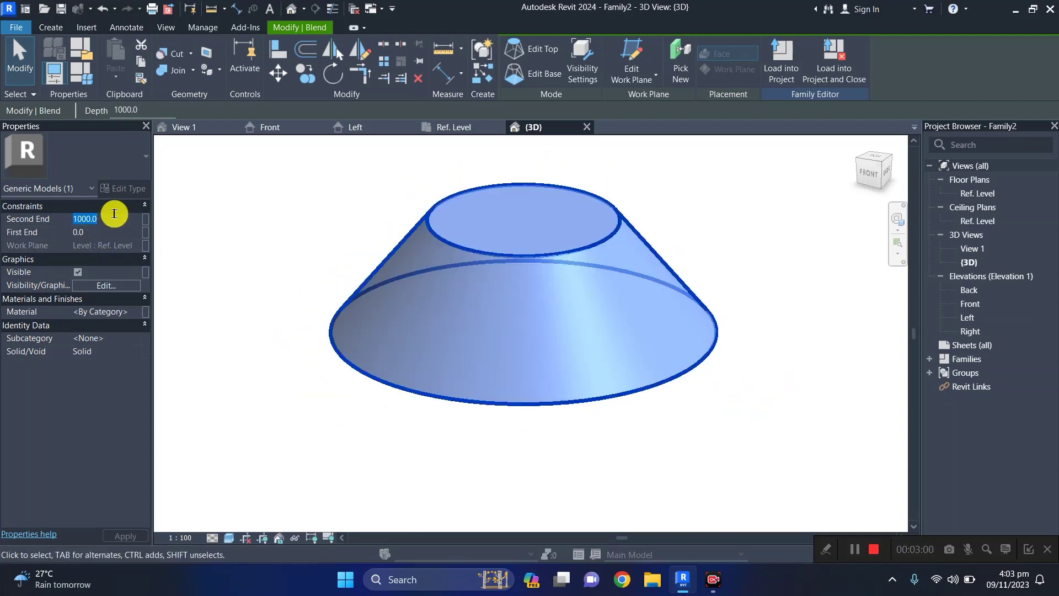
type("20")
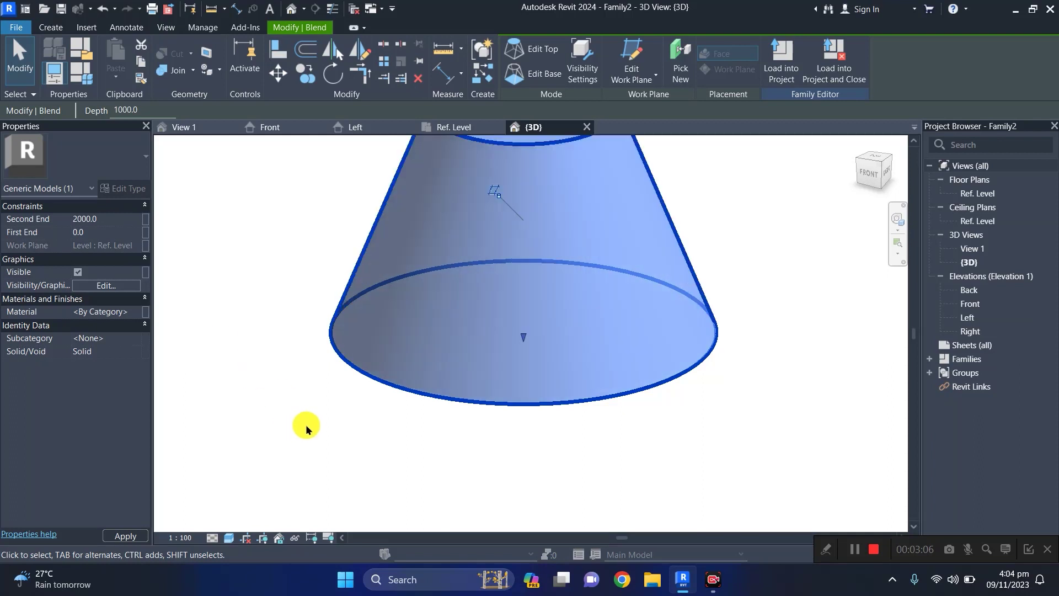
scroll(308, 422, "down", 2)
middle_click_drag(323, 440, 581, 454, "shift")
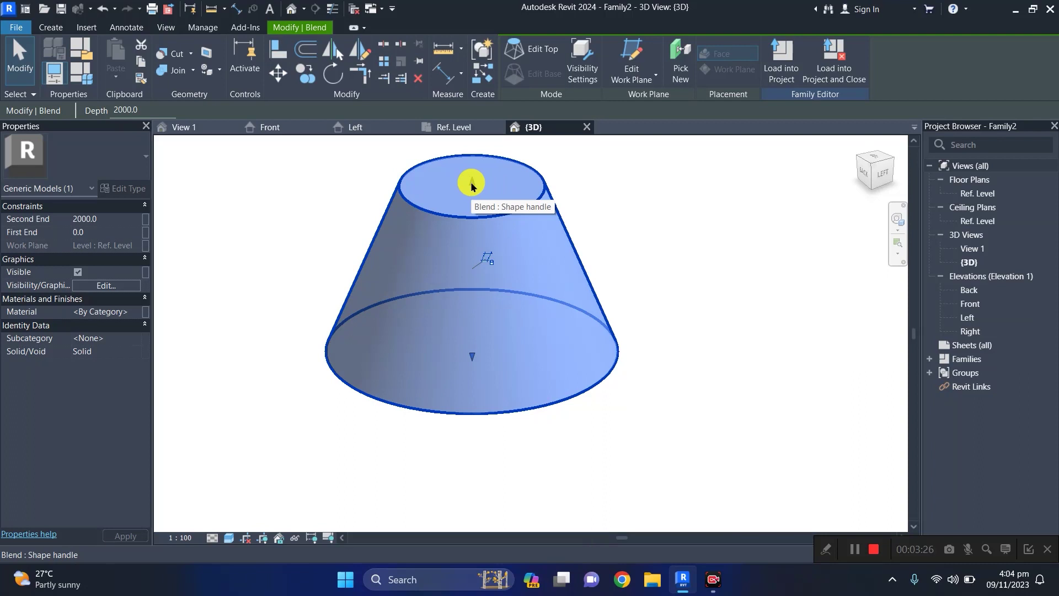
Step: In the Ref. Level plan, start a void extrusion and sketch a circle of about 400 mm radius at the blend's centre
left_click(440, 126)
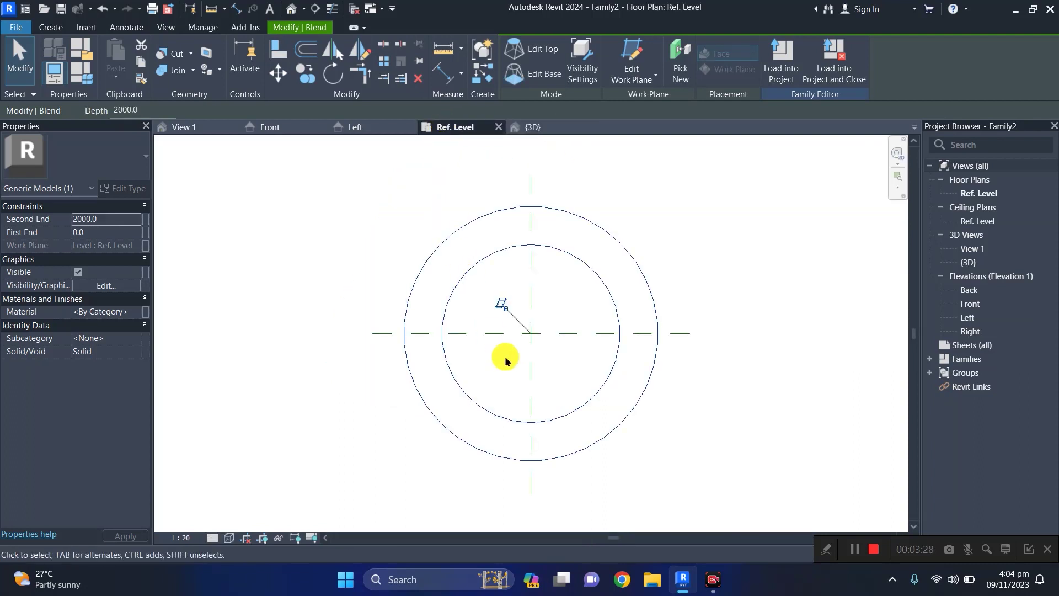
left_click(51, 29)
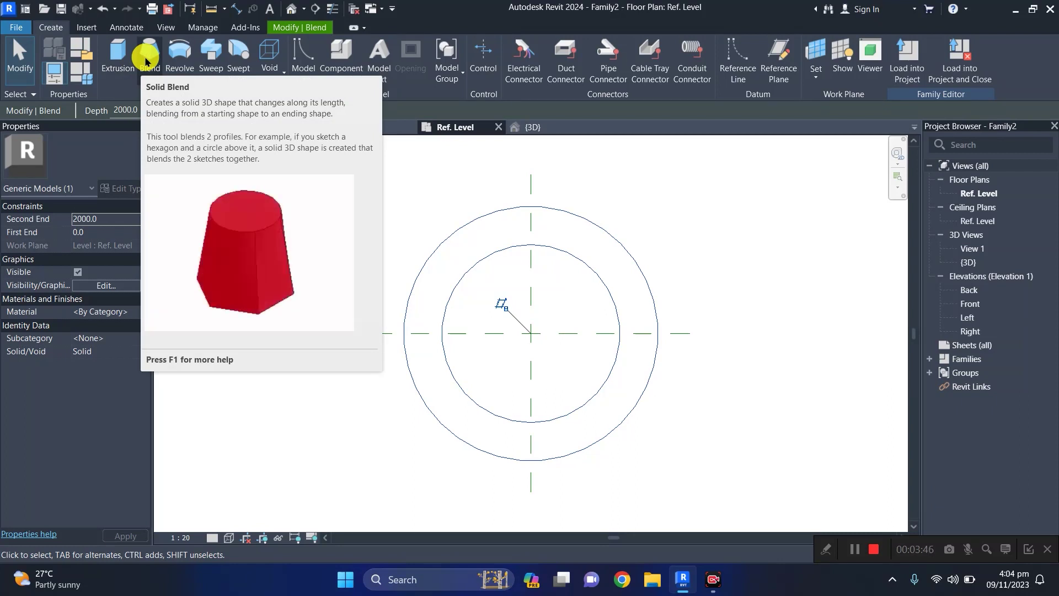
left_click(270, 60)
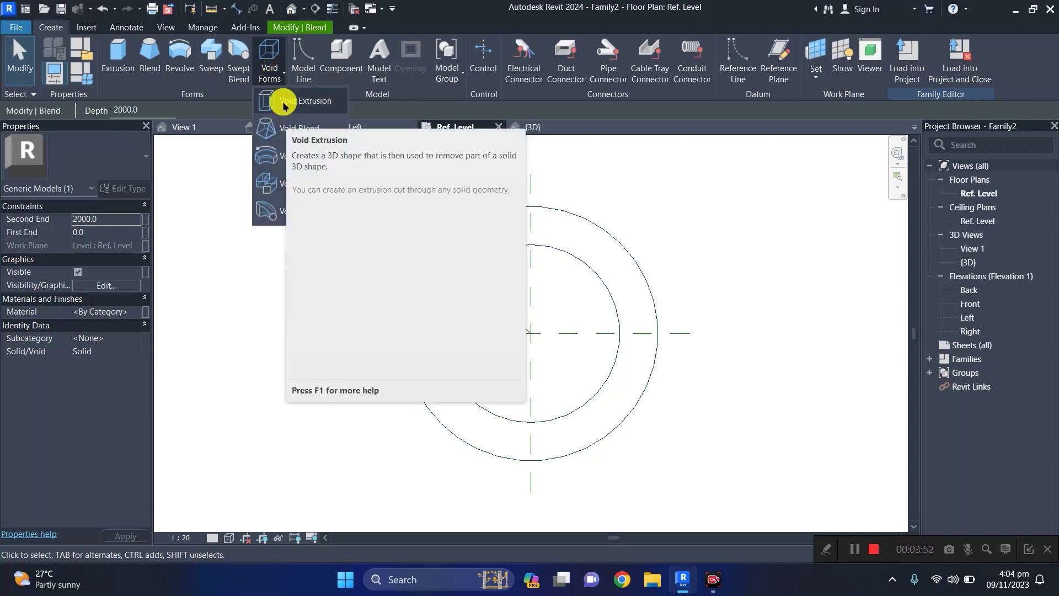
left_click(283, 103)
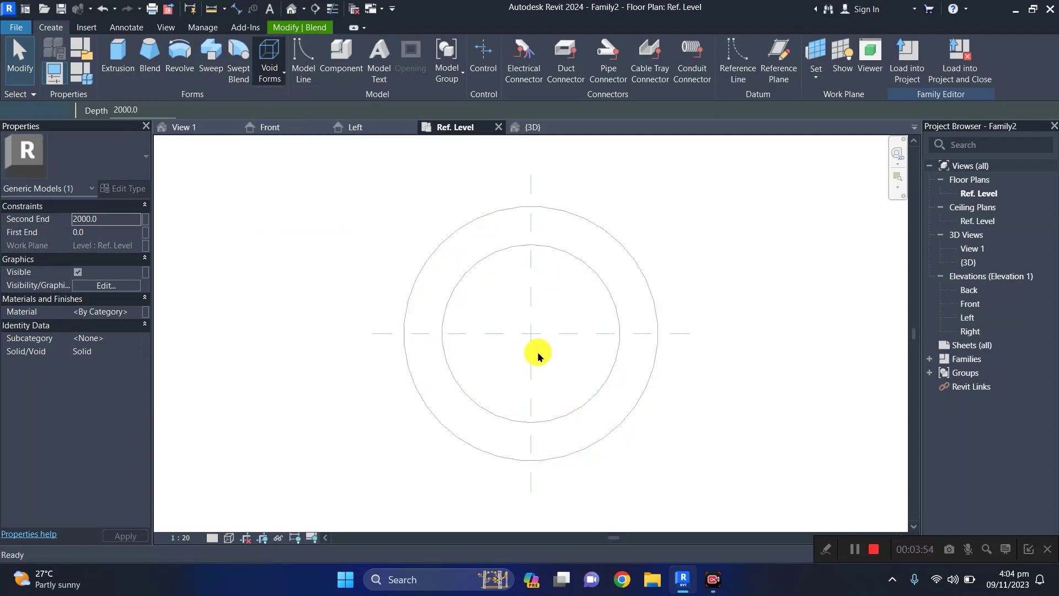
left_click(601, 47)
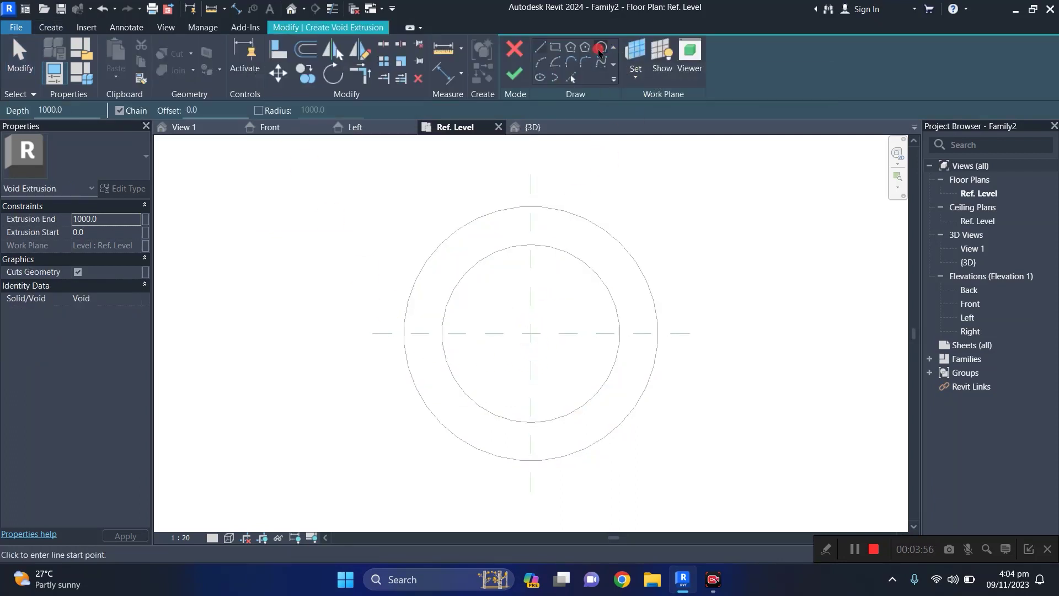
left_click(531, 333)
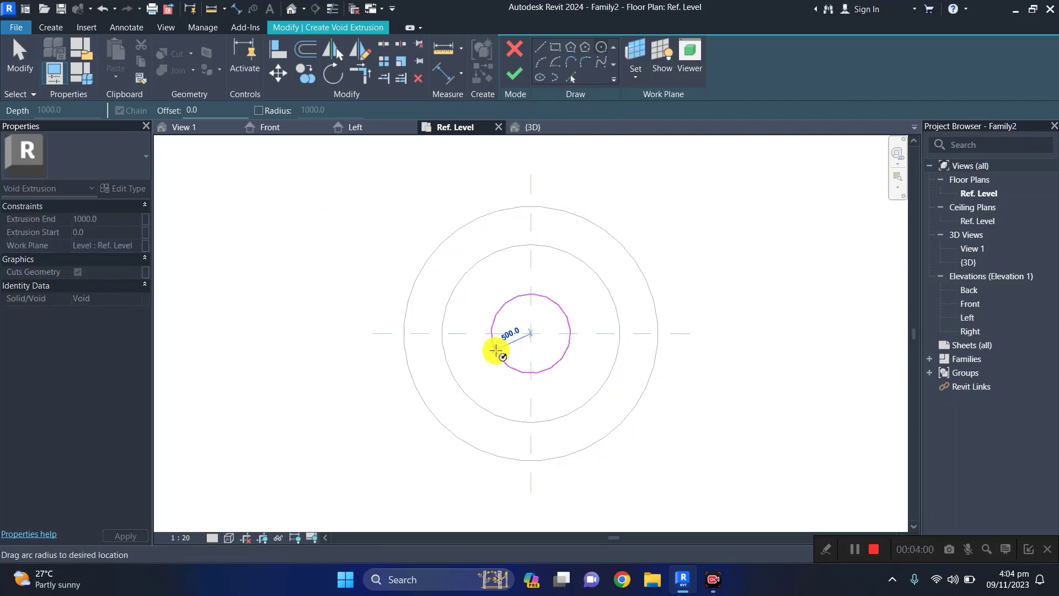
left_click(498, 347)
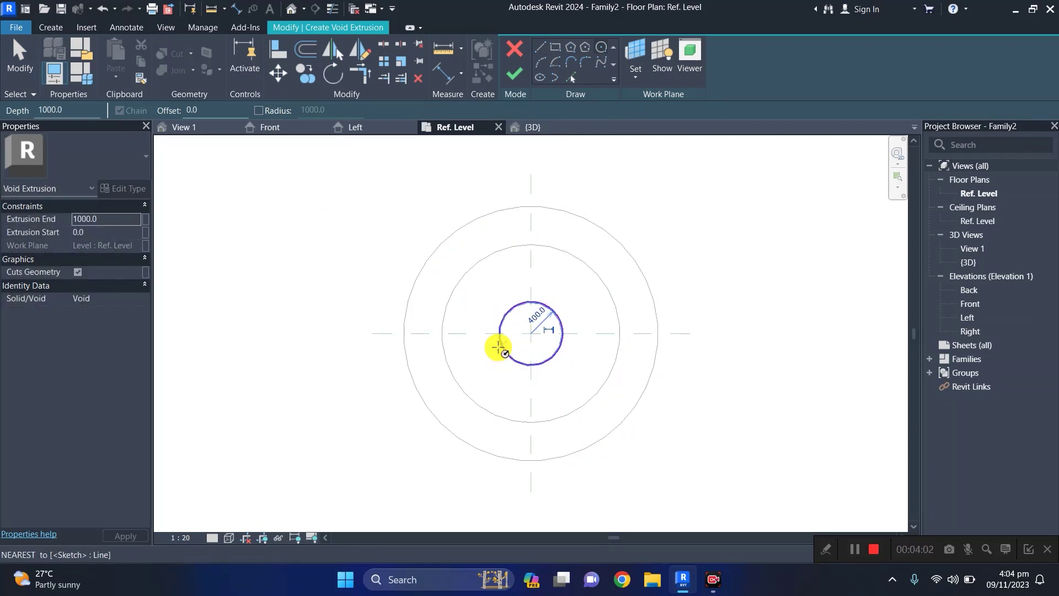
Step: Finish the void extrusion with an Extrusion End of 2000 and show it in the 3D view
left_click(523, 69)
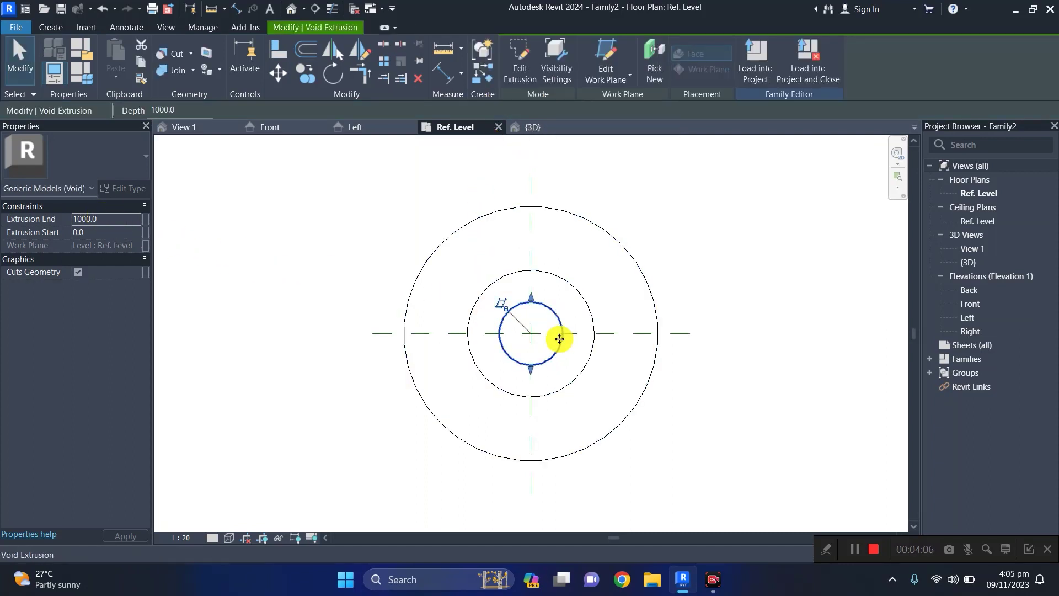
left_click(107, 221)
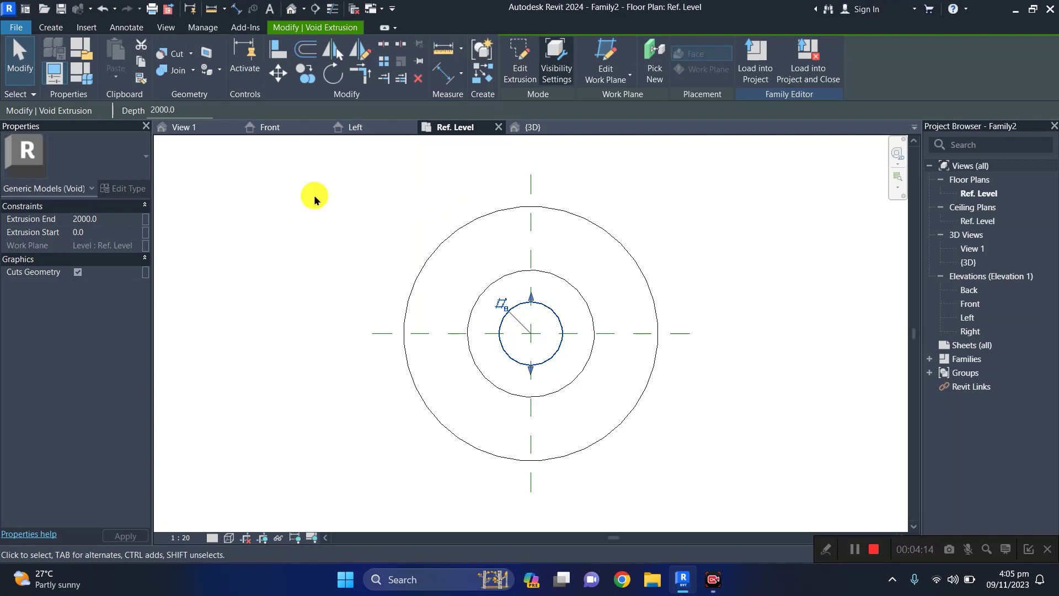
left_click(521, 129)
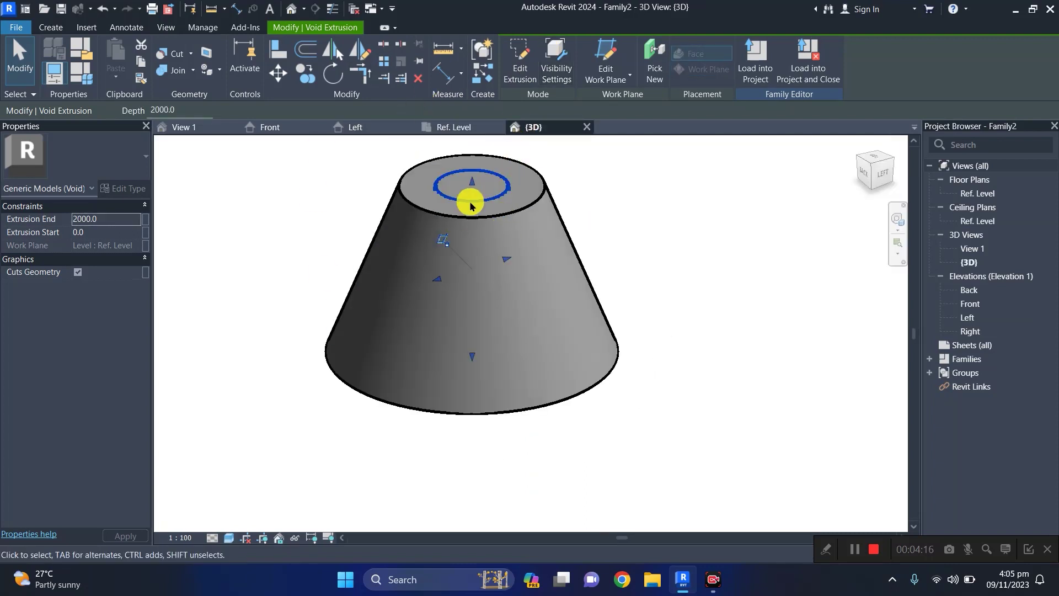
Step: Stretch the void's lower end to about 700 mm below the blend's base and inspect the hole from above
left_click_drag(472, 359, 482, 420)
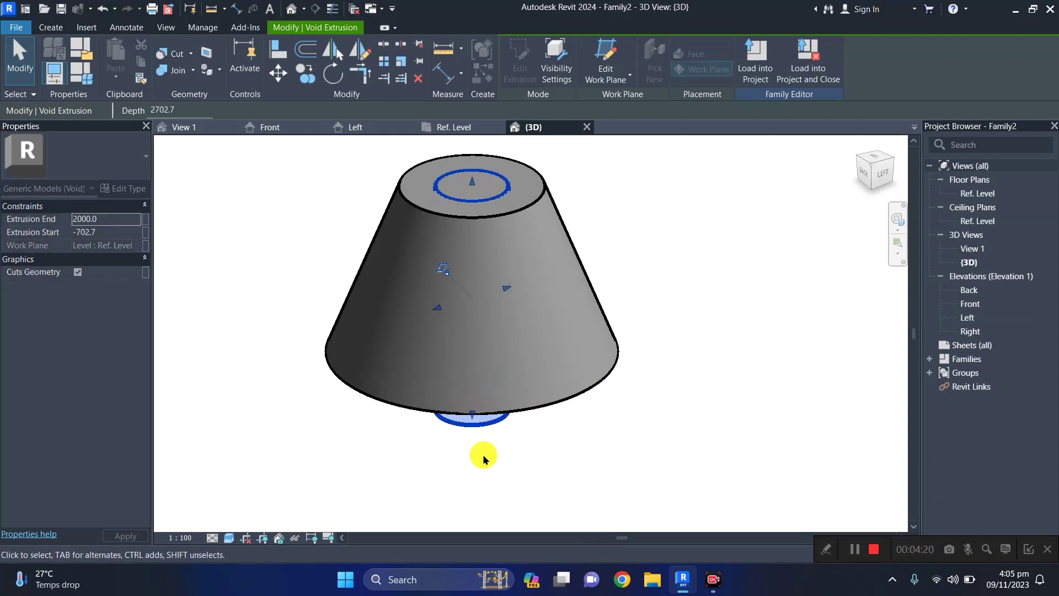
left_click(483, 456)
middle_click_drag(633, 244, 684, 356, "shift")
mouse_move(665, 310)
middle_mouse_down("shift")
mouse_move(674, 307)
mouse_move(677, 328)
middle_mouse_up("shift")
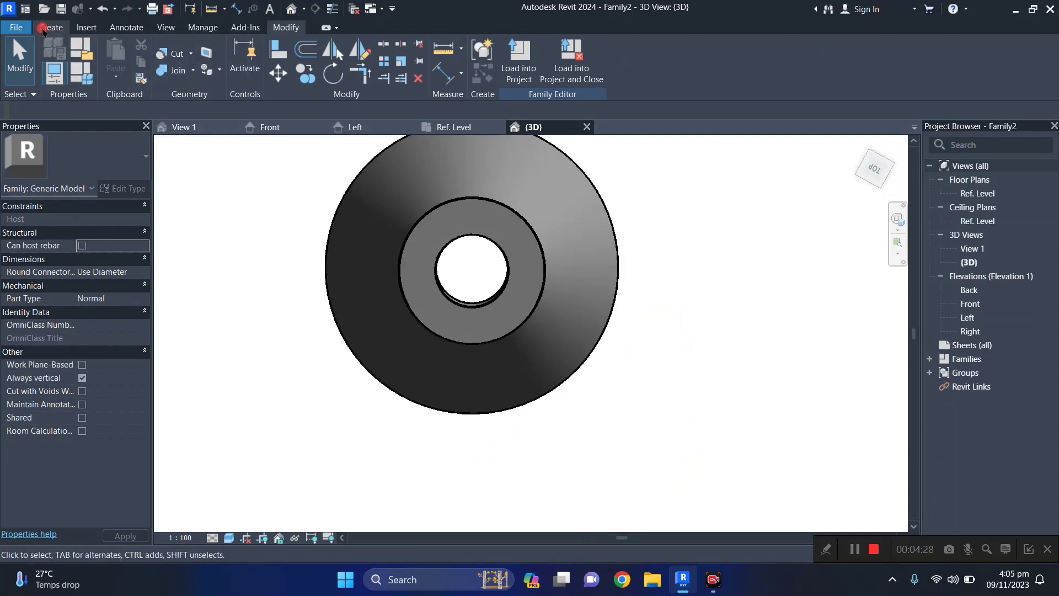
left_click(49, 27)
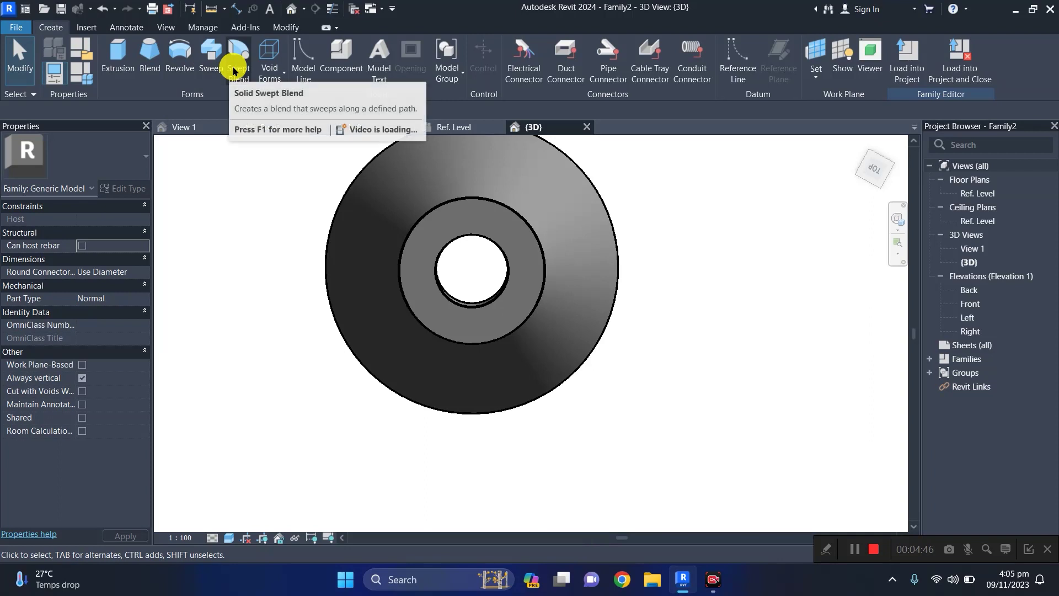
left_click(268, 76)
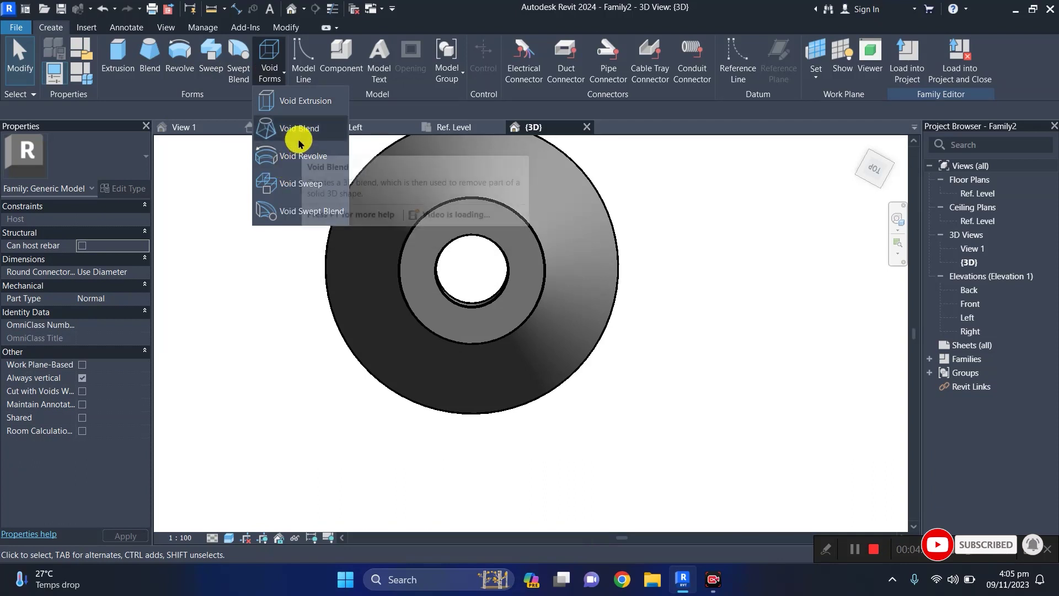
Step: In the Ref. Level plan, move the circular blend together with its void to the left, clear of the reference planes' intersection
left_click(454, 128)
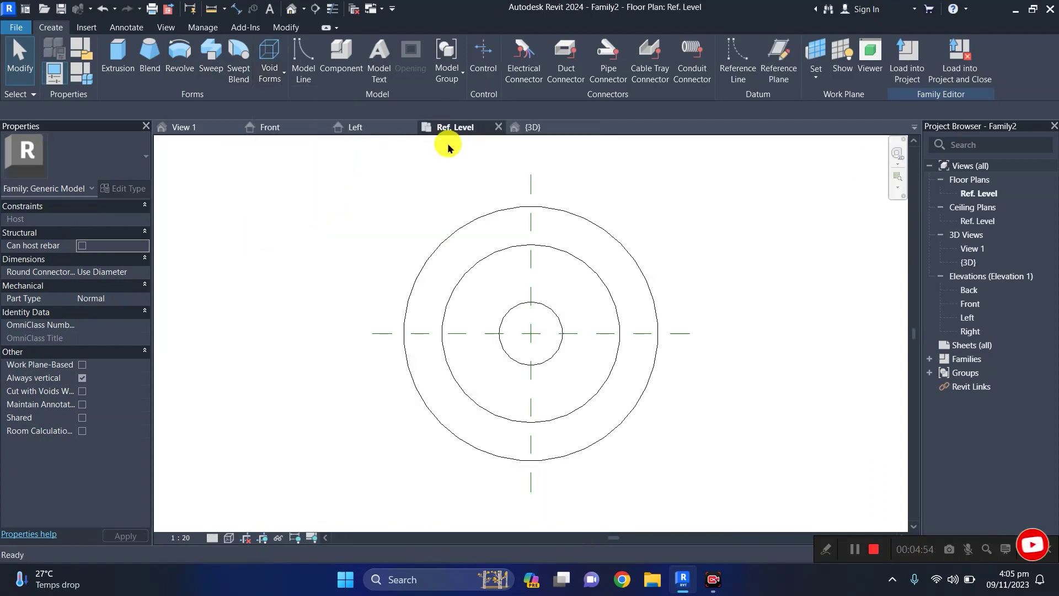
scroll(447, 169, "down", 1)
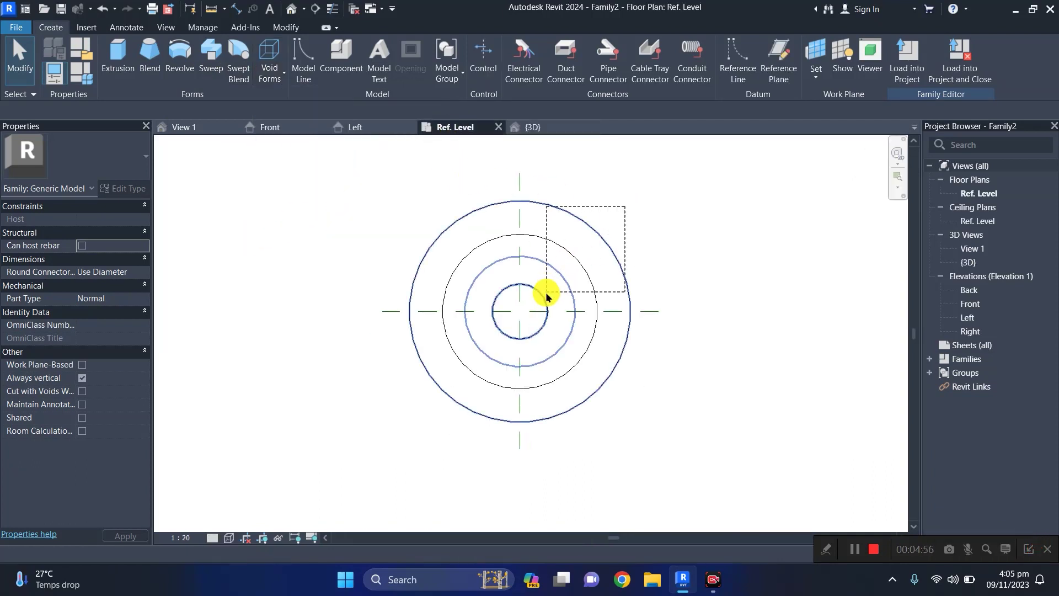
left_click_drag(546, 297, 557, 272)
left_click_drag(605, 239, 322, 235)
left_click(369, 218)
scroll(471, 251, "down", 1)
Step: Start a void blend and sketch its base boundary as a rectangle of about 3000 by 1800 mm around the reference planes' intersection
left_click(54, 27)
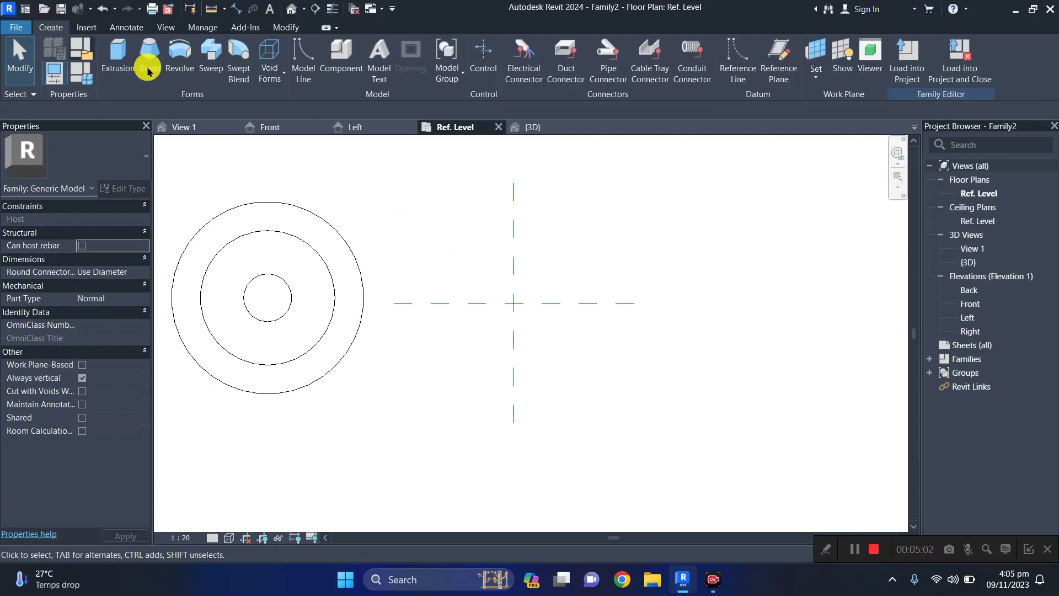
left_click(269, 61)
left_click(301, 133)
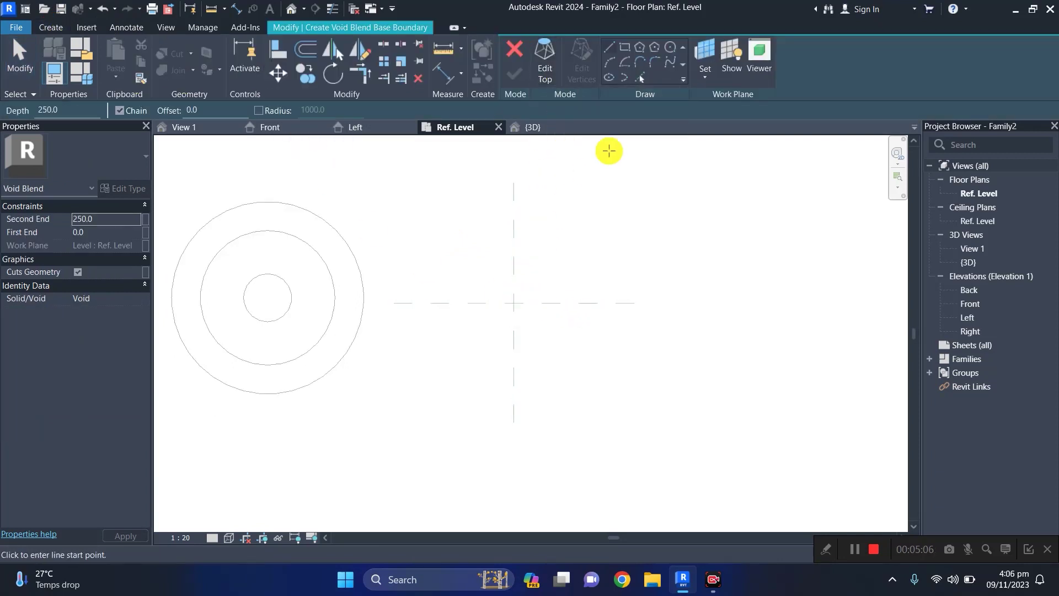
left_click(628, 50)
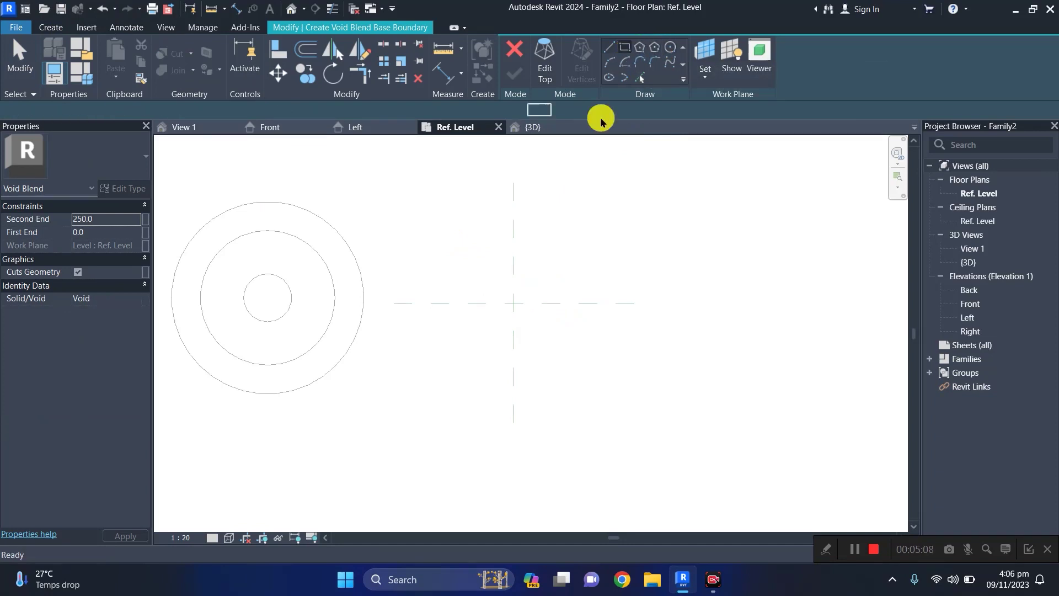
left_click(440, 250)
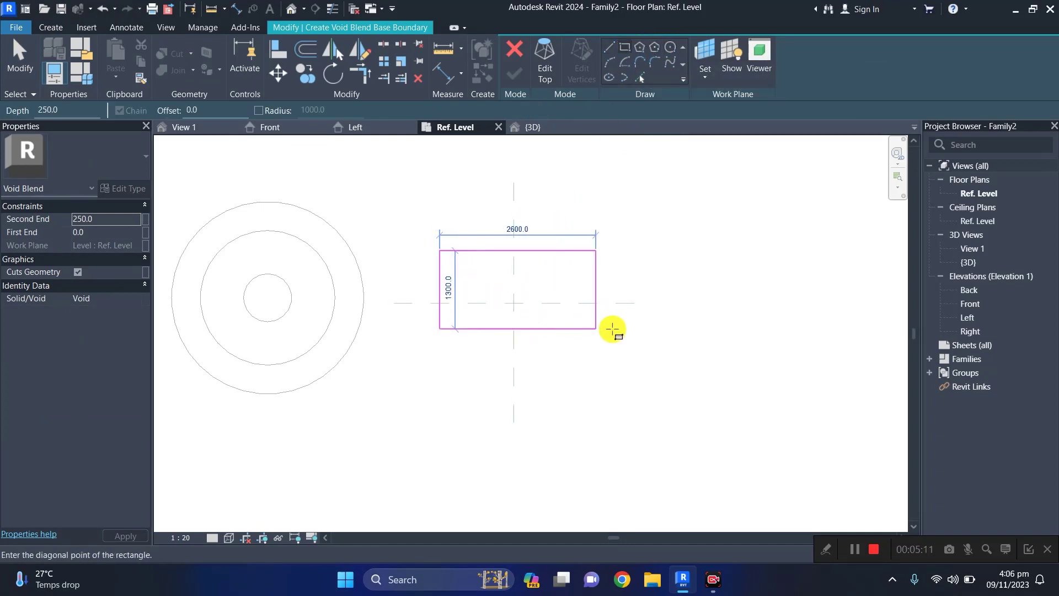
left_click(618, 359)
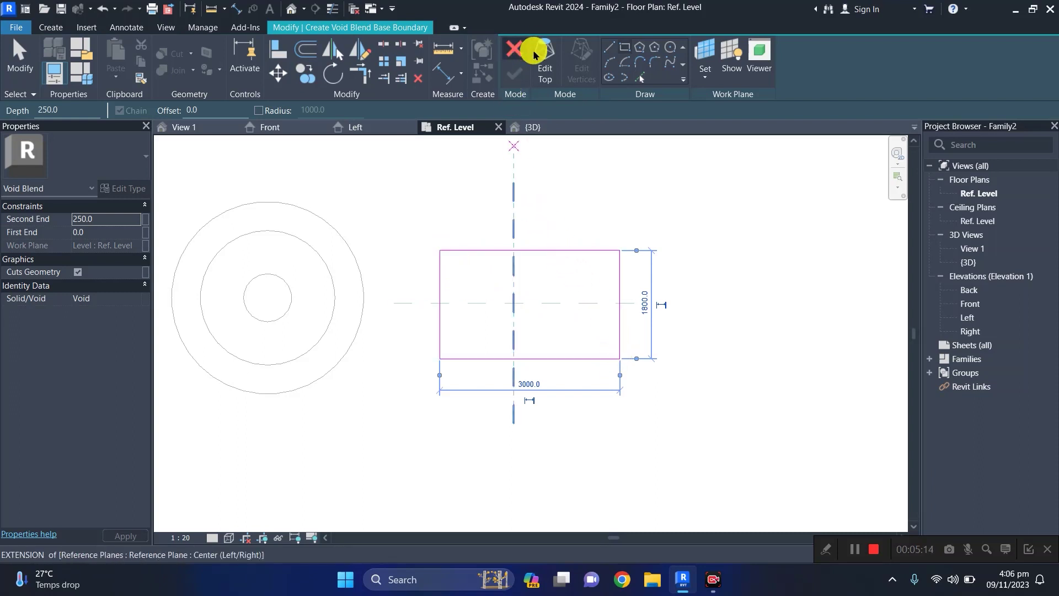
Step: Sketch the void blend's top boundary as a smaller rectangle inside the base and finish the void blend
left_click(536, 53)
left_click(628, 51)
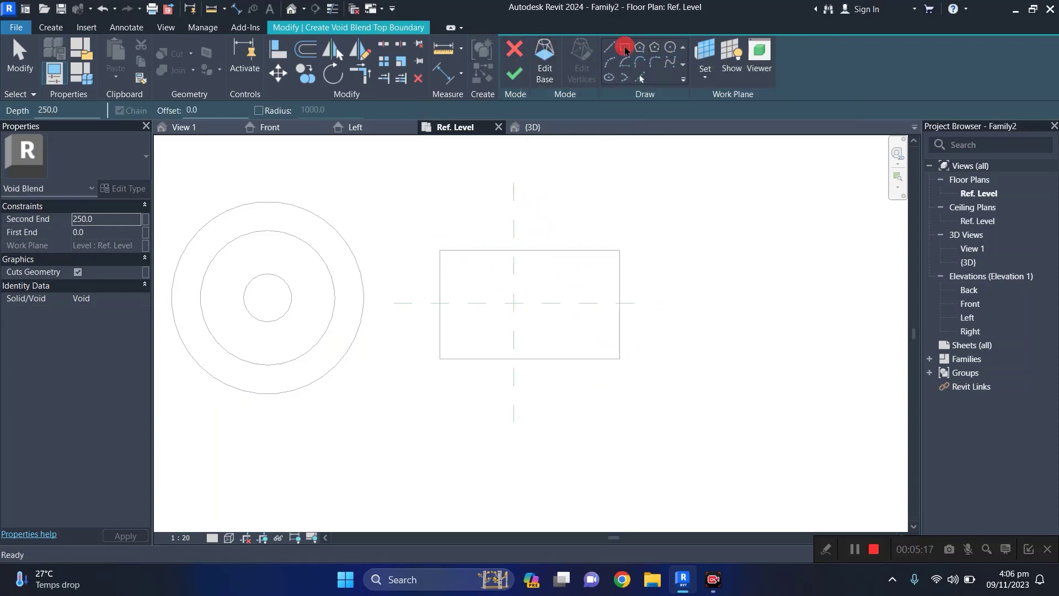
left_click(458, 272)
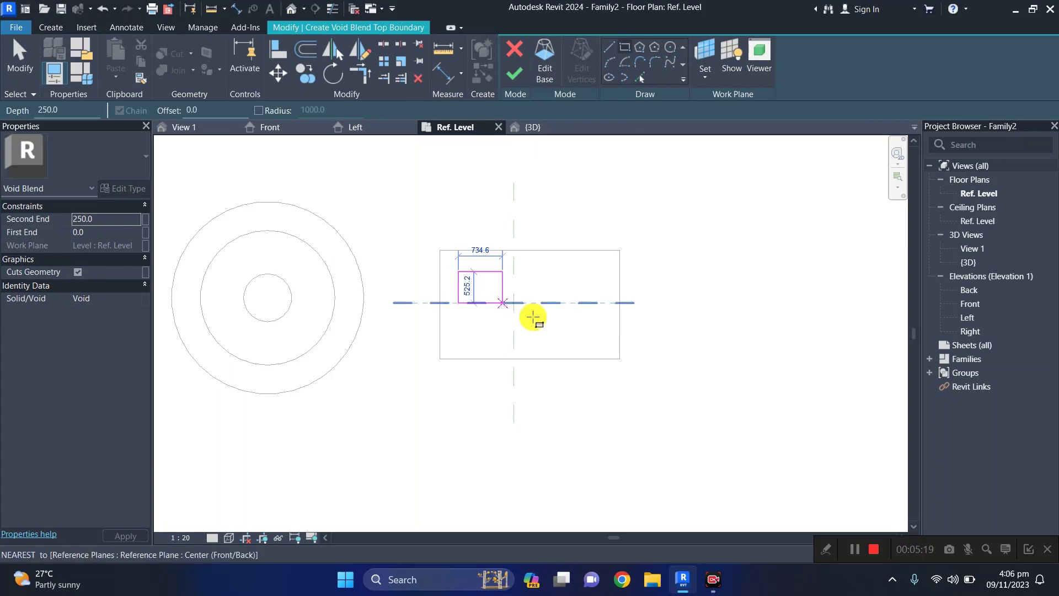
left_click(602, 346)
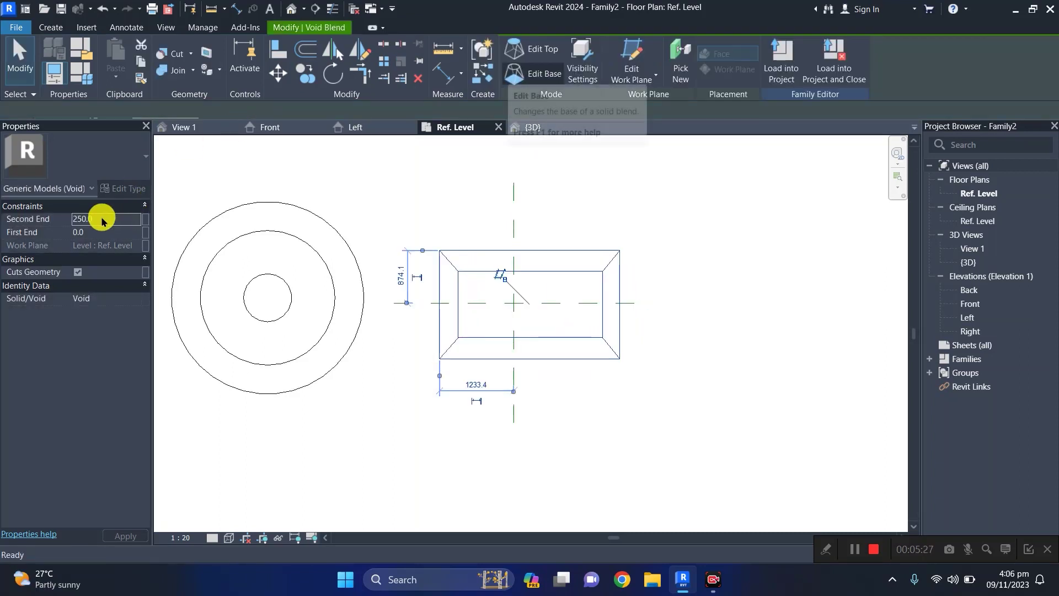
Step: Set the void blend's Second End to 1000 and inspect its shape from several sides in the 3D view
left_click(101, 217)
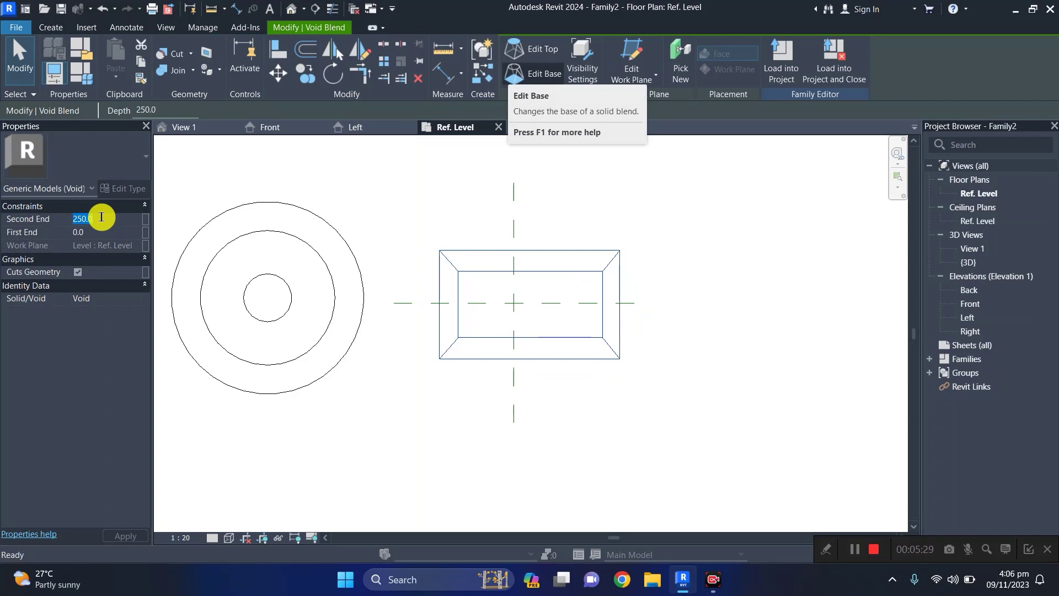
type("100")
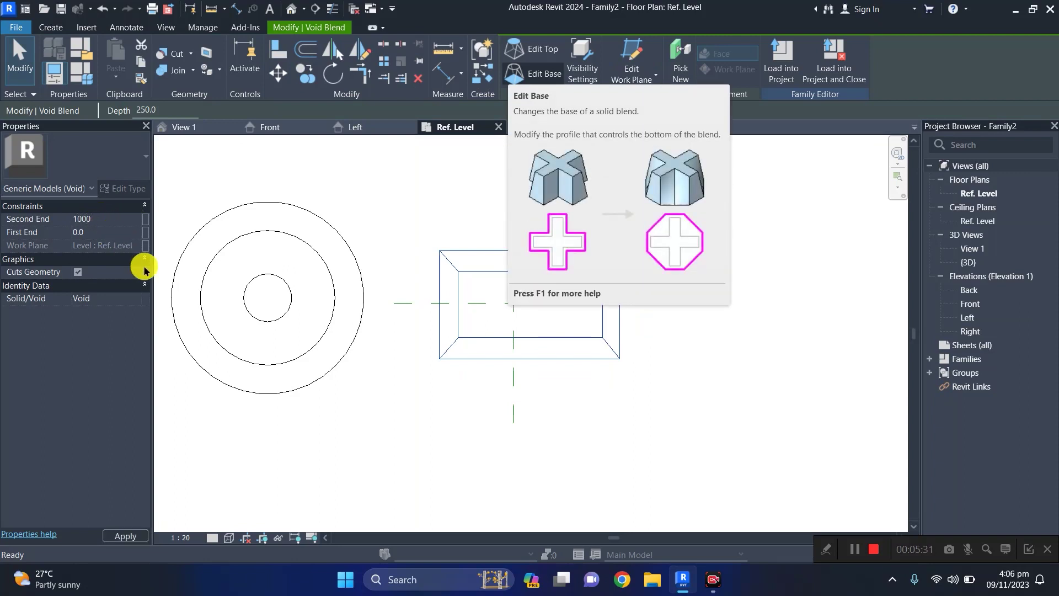
left_click(379, 189)
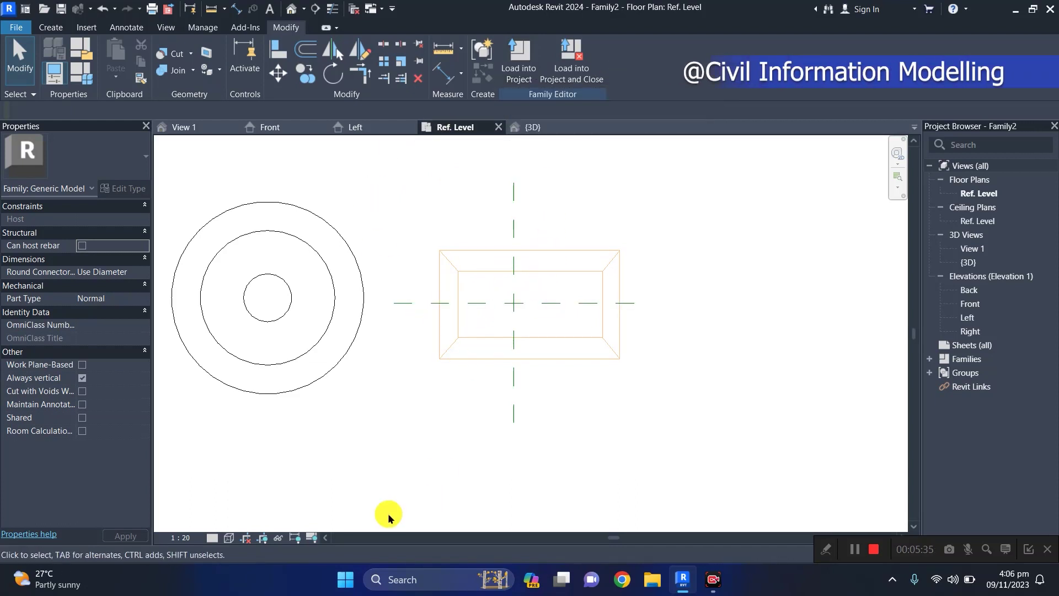
left_click(535, 127)
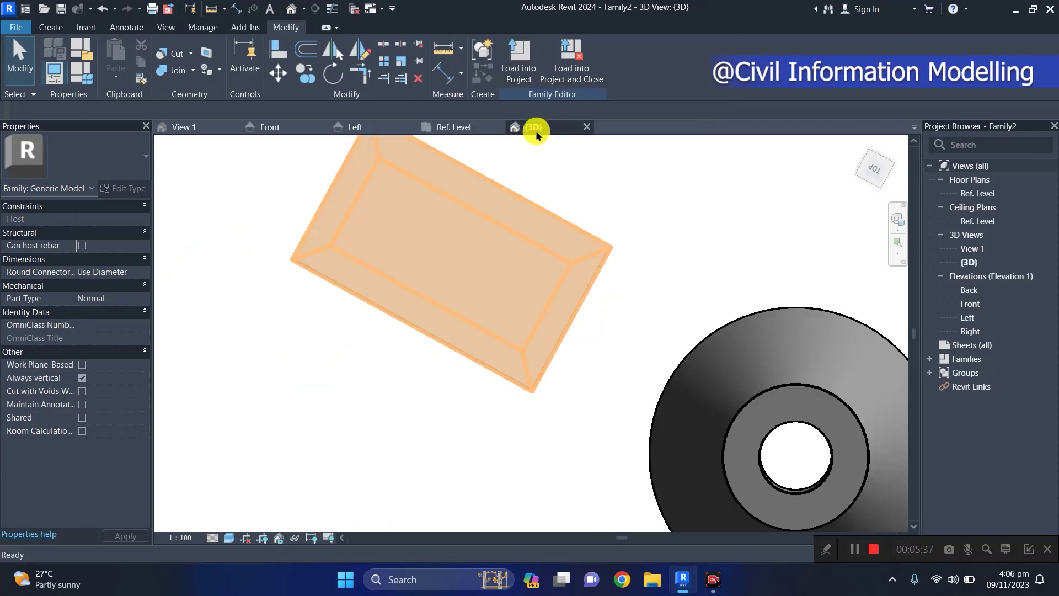
middle_click_drag(415, 429, 83, 386, "shift")
middle_click_drag(320, 349, 355, 125, "shift")
middle_click_drag(354, 231, 323, 254, "shift")
middle_click_drag(366, 305, 236, 407, "shift")
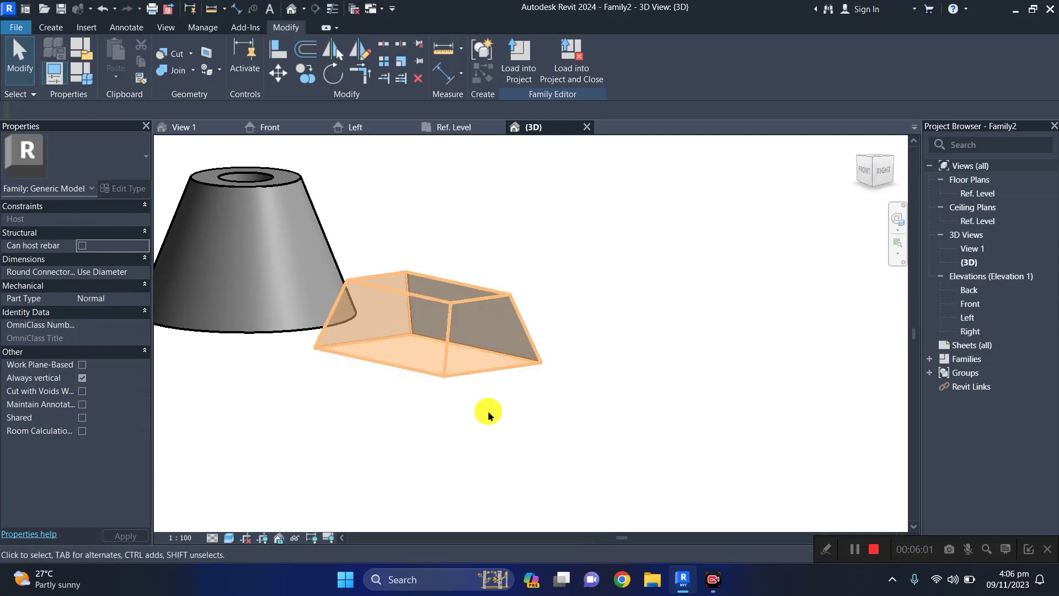
Step: Try two other visual styles in the 3D view and close that view
left_click(226, 538)
left_click(235, 509)
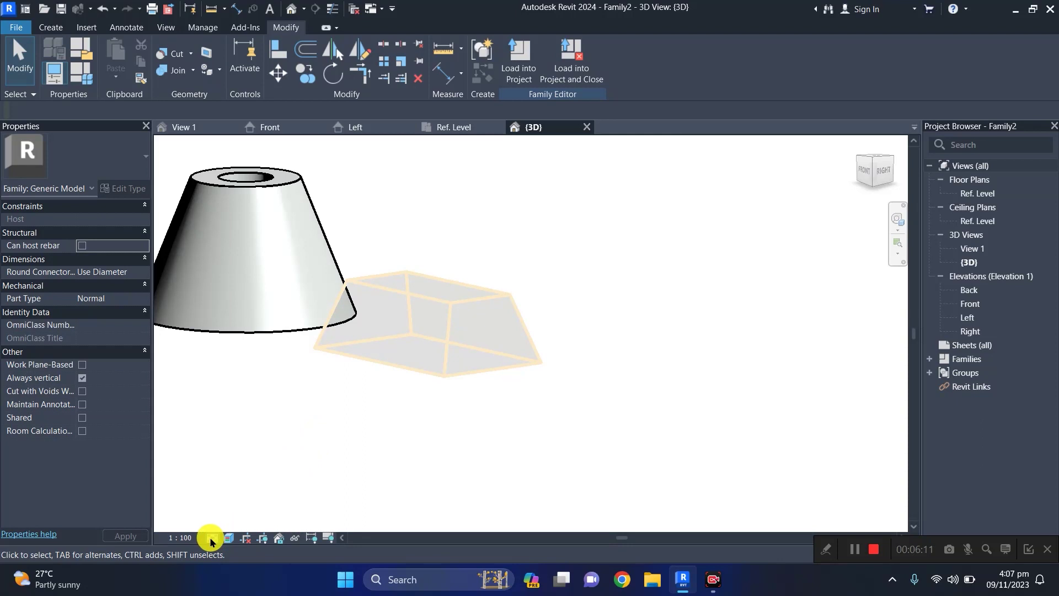
left_click(228, 538)
left_click(234, 509)
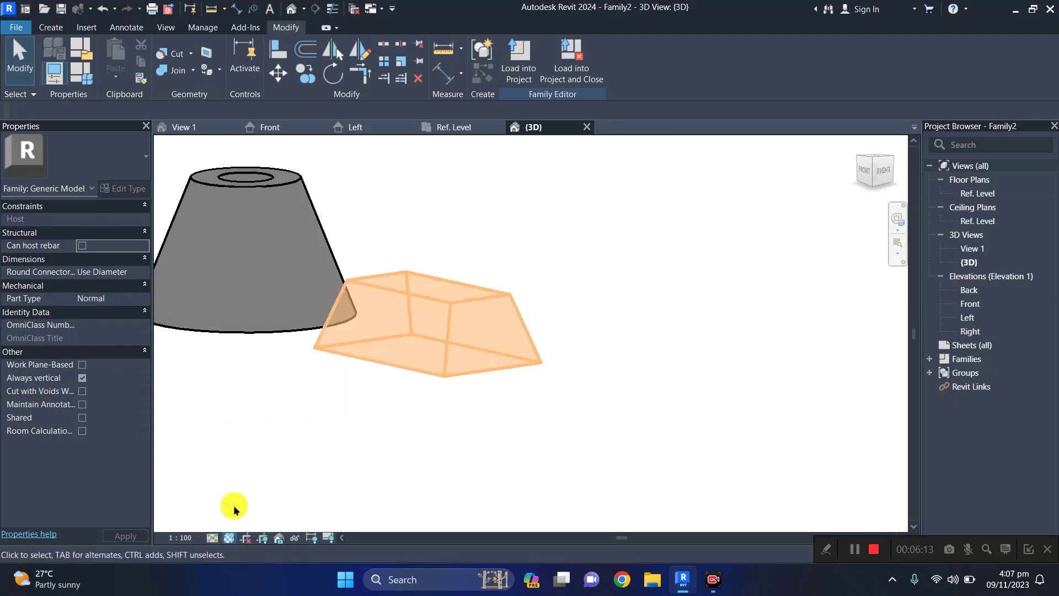
left_click(588, 127)
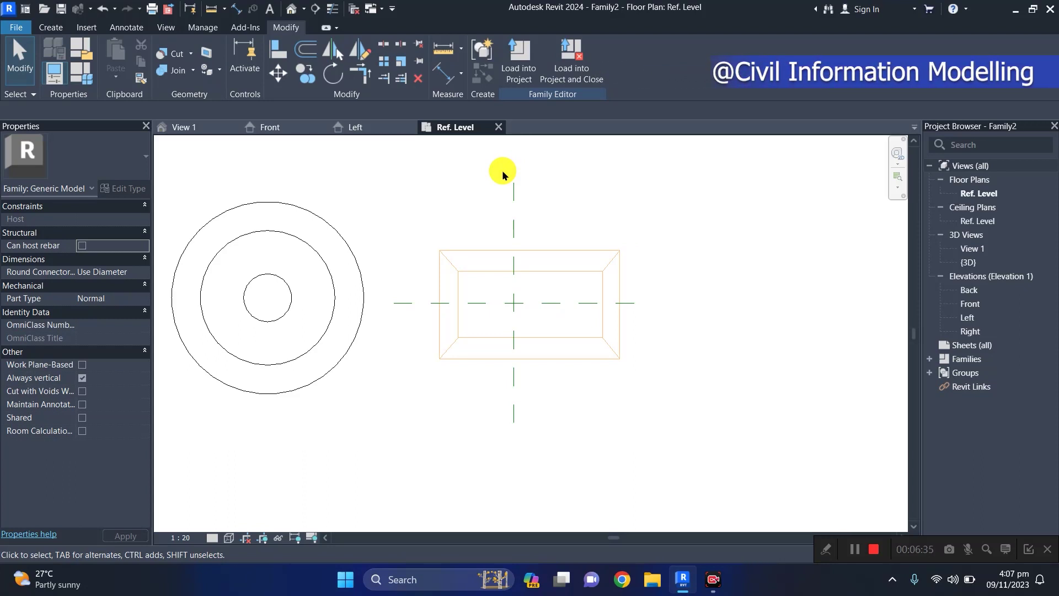
Step: Move the void blend in plan to the right until its near edge is about 3700 mm from the vertical reference plane
left_click(568, 278)
left_click_drag(581, 248, 821, 230)
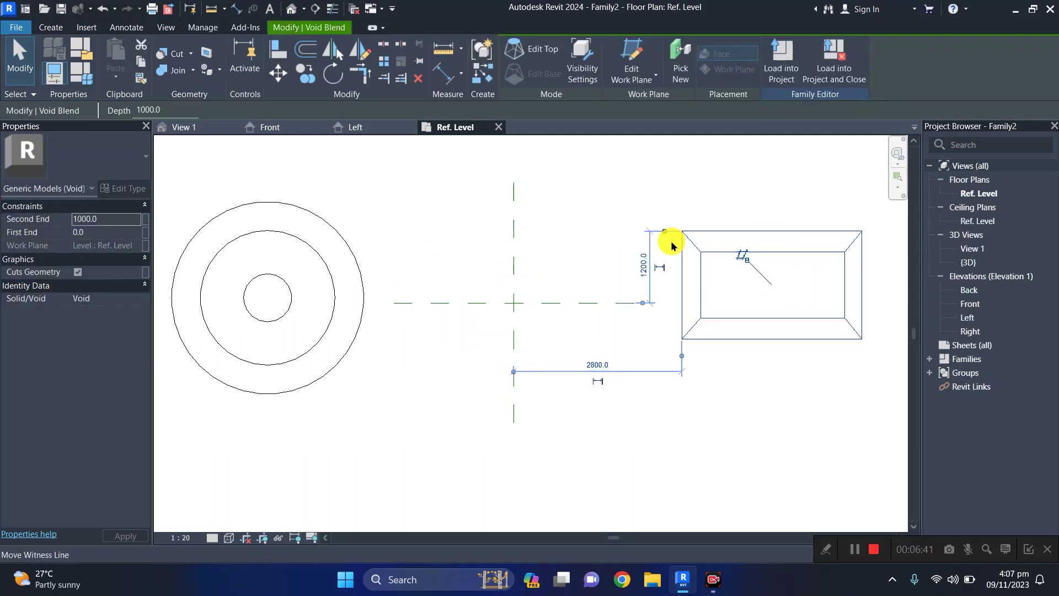
left_click_drag(718, 338, 771, 346)
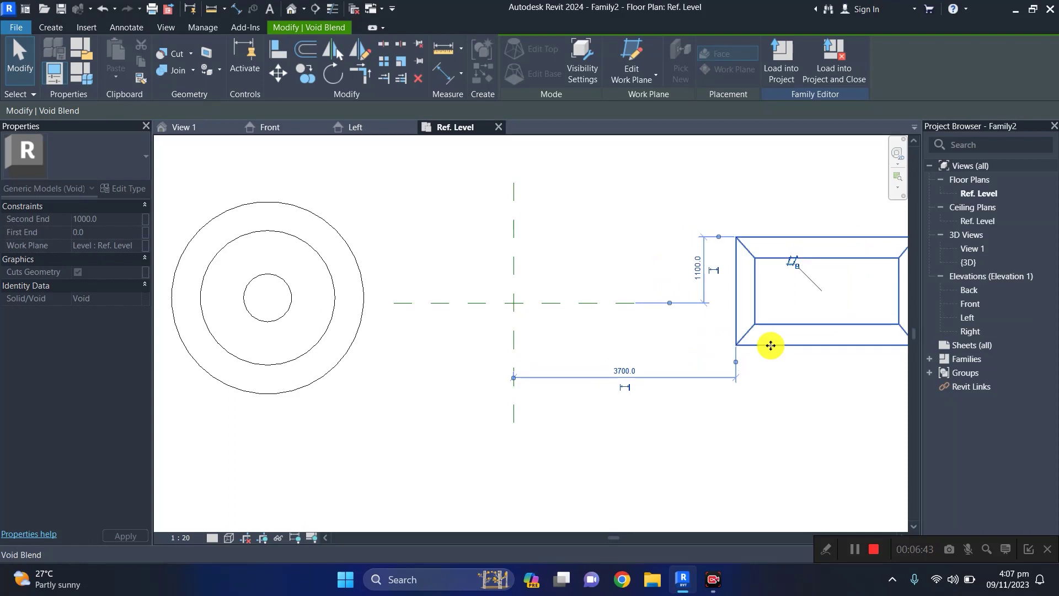
Step: Start a solid blend and sketch its base as a 5-sided inscribed polygon of about 1800 mm radius at the reference planes' intersection
left_click(48, 25)
left_click(149, 55)
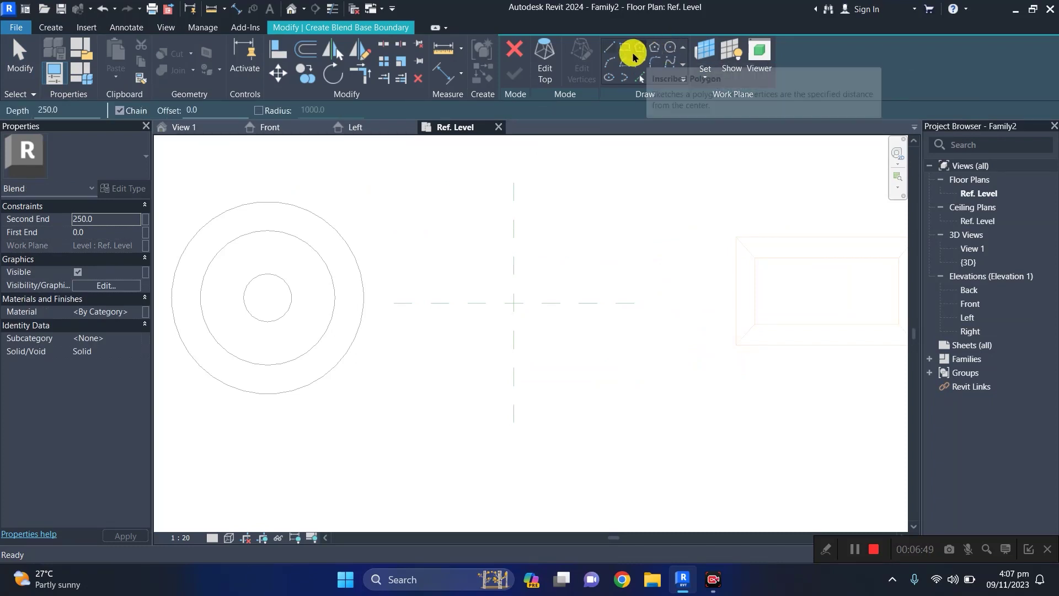
left_click(640, 50)
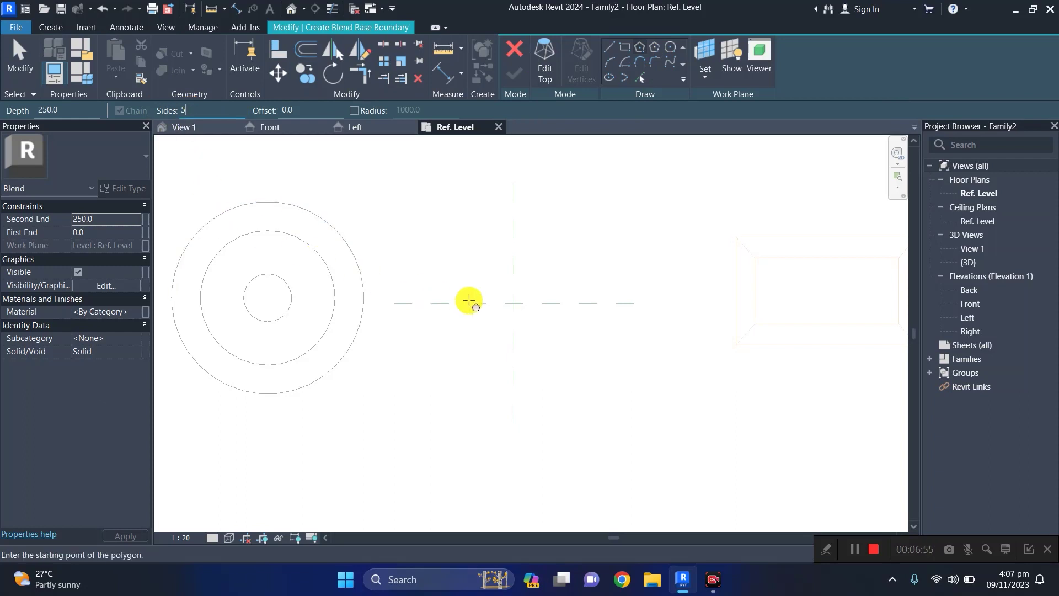
left_click(514, 302)
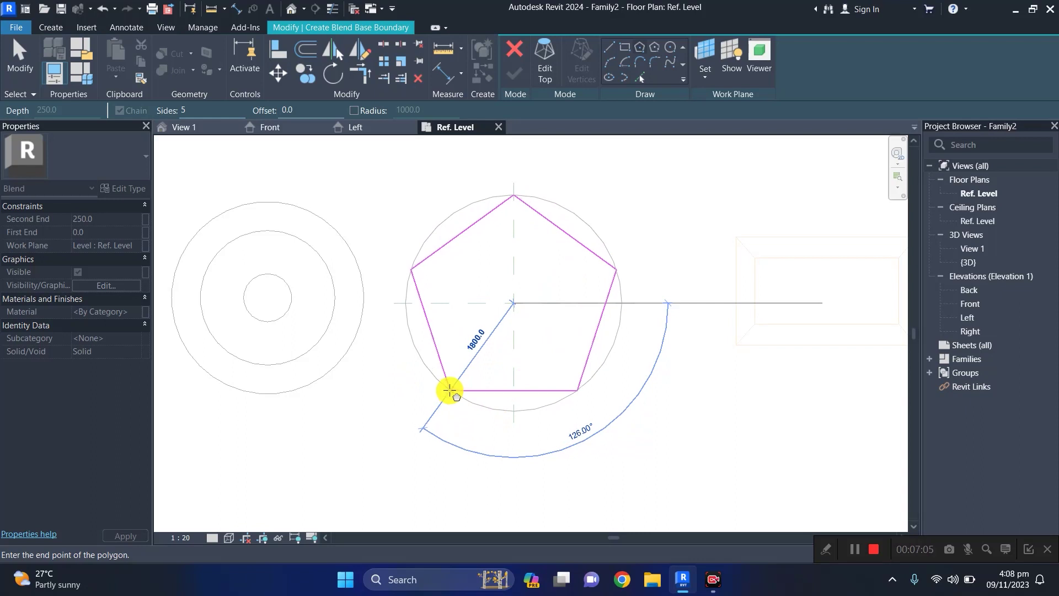
left_click(449, 390)
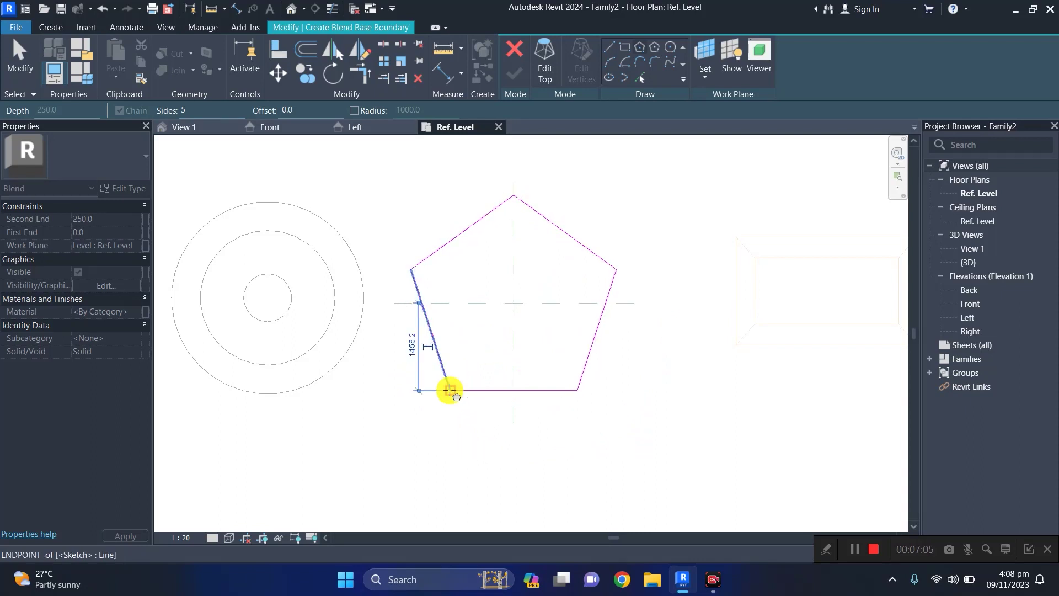
Step: Sketch the blend's top boundary as a smaller circle centred inside the pentagon and finish the blend
left_click(546, 51)
left_click(669, 47)
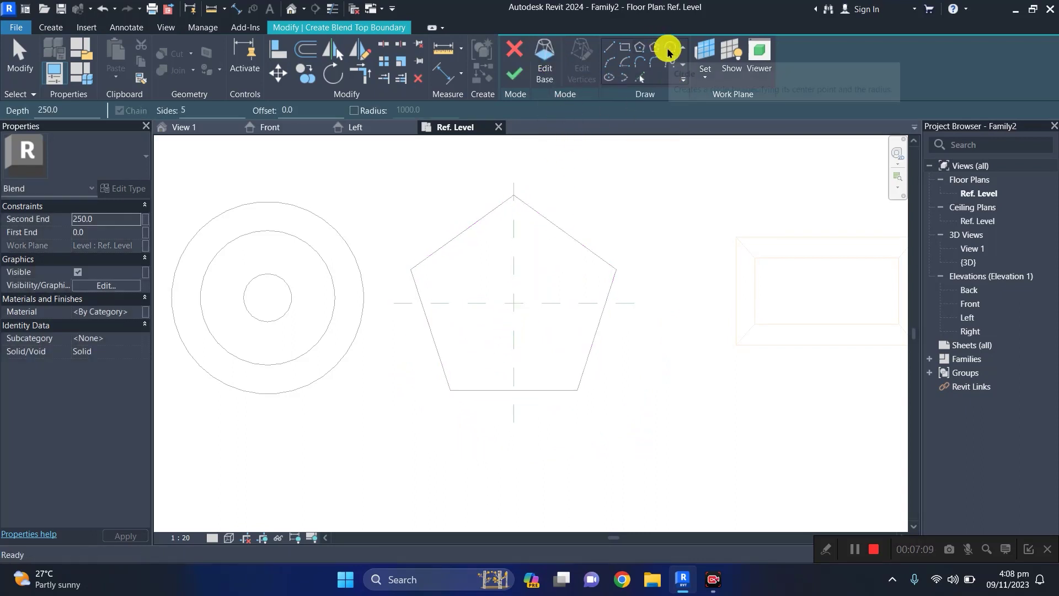
left_click(513, 303)
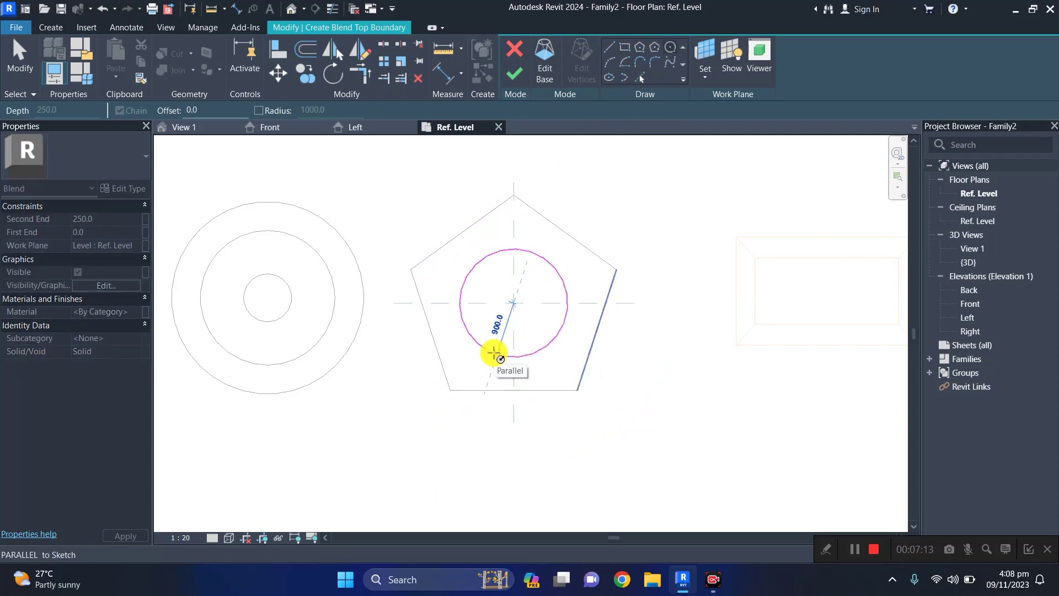
left_click(495, 338)
left_click(514, 75)
Step: Set the pentagon-to-circle blend's Second End to 1500 and open the default 3D view
left_click(88, 218)
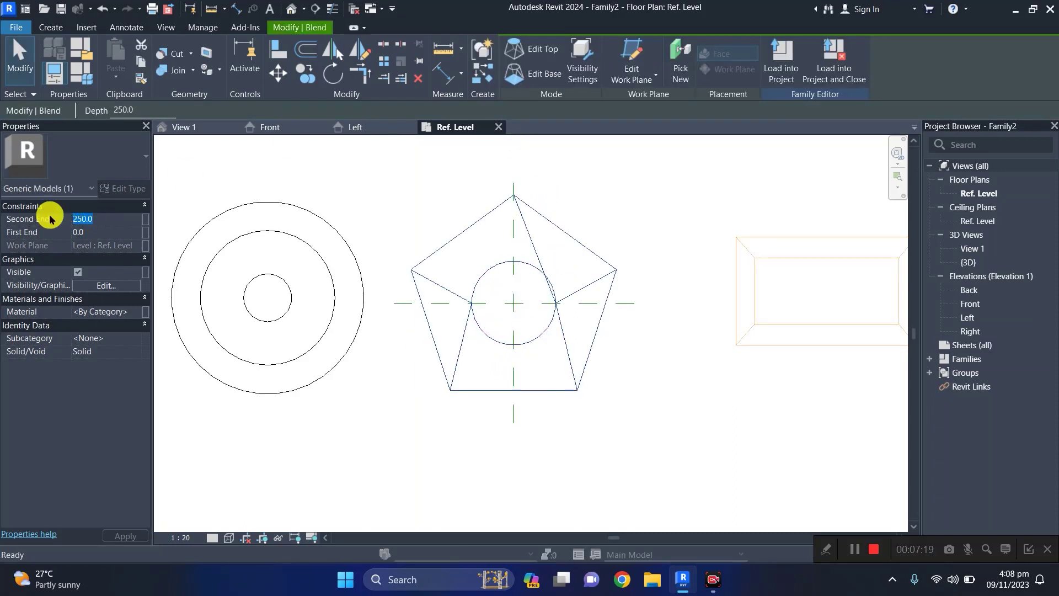
type("1500")
double_click(454, 390)
left_click(289, 9)
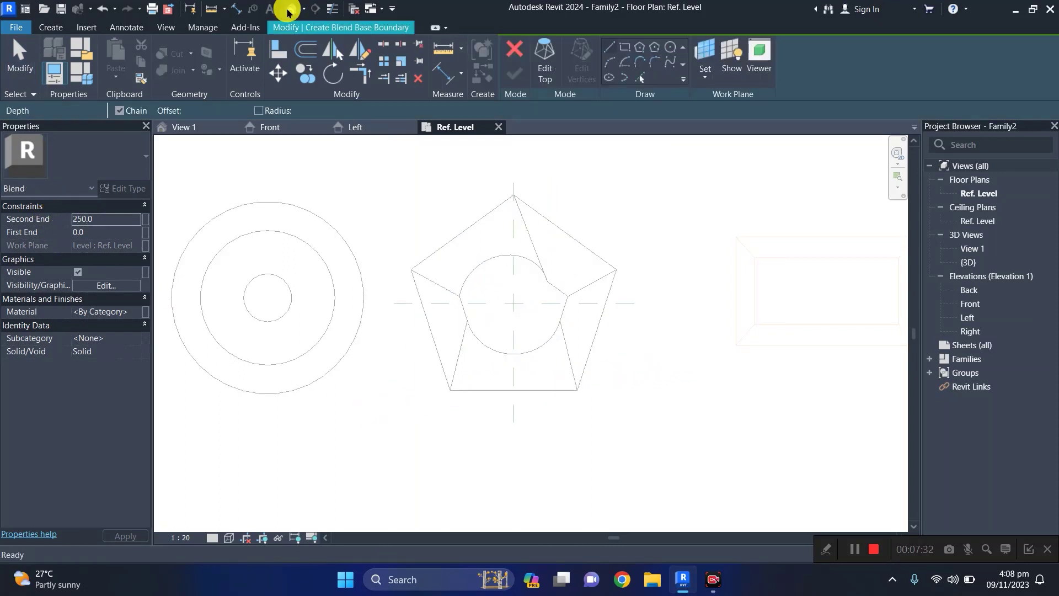
Step: Set the 3D view's visual style to Shaded to inspect the blends, and close that view to return to the Ref. Level plan
middle_click_drag(412, 457, 815, 477, "shift")
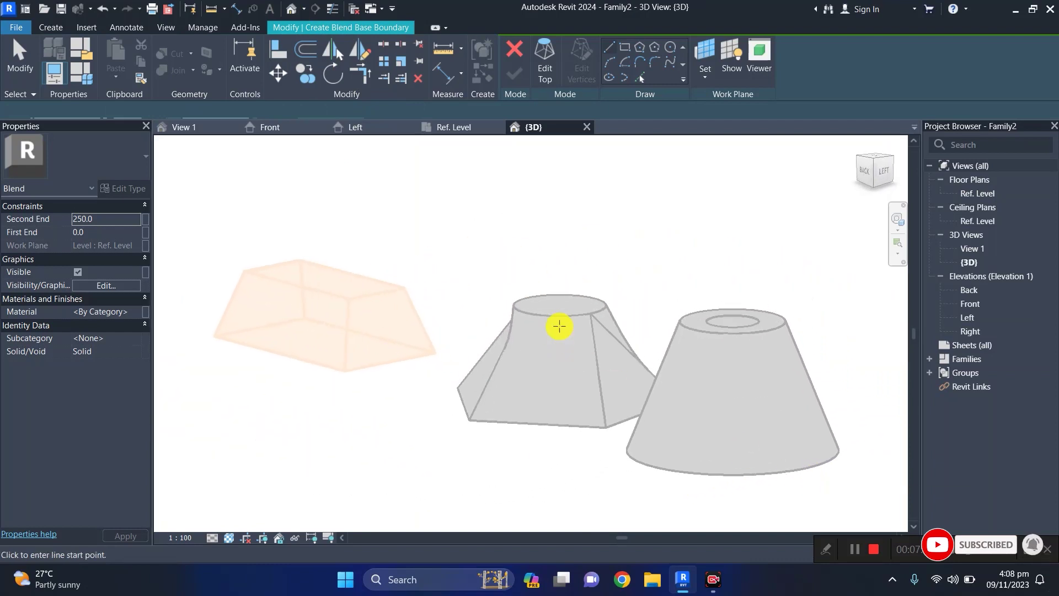
left_click(228, 538)
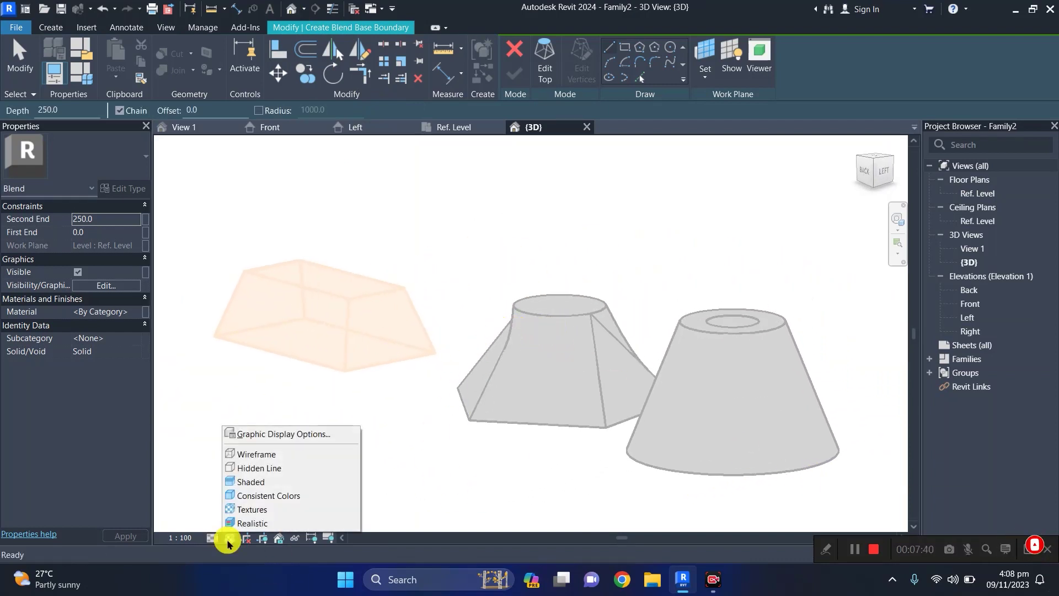
left_click(244, 510)
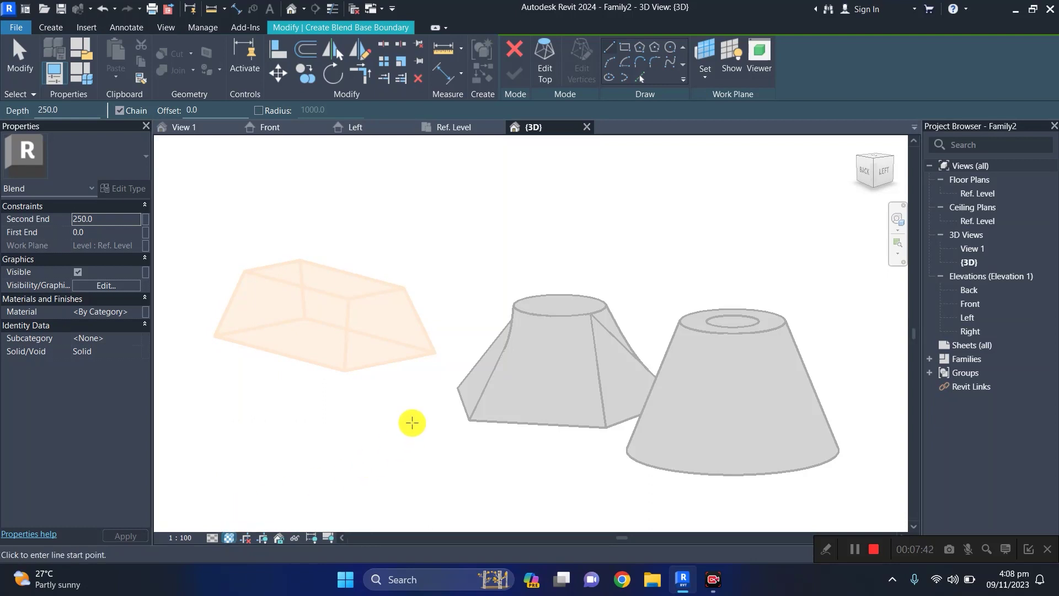
left_click(229, 539)
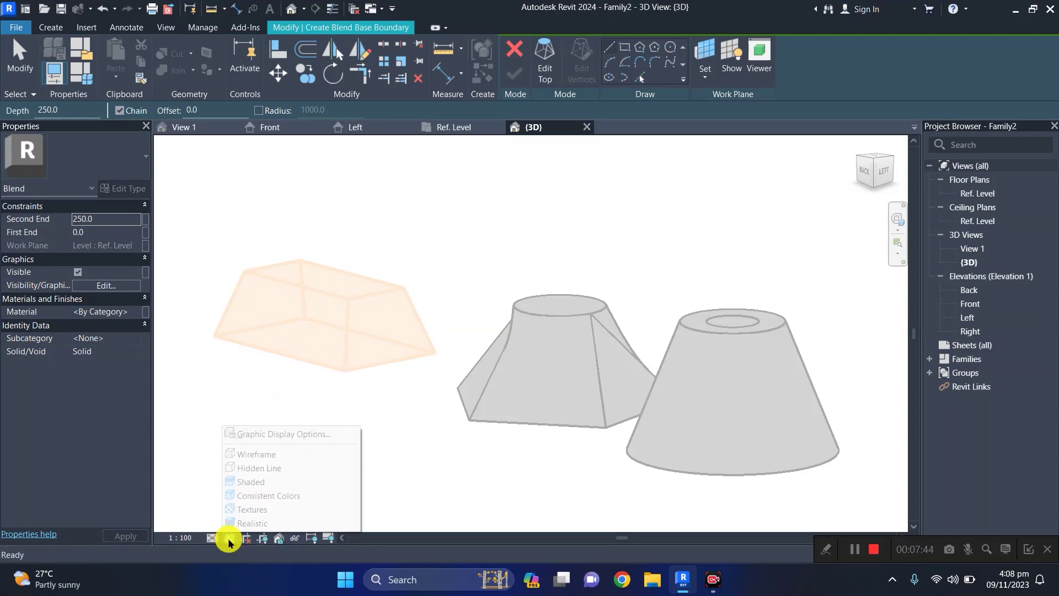
left_click(249, 482)
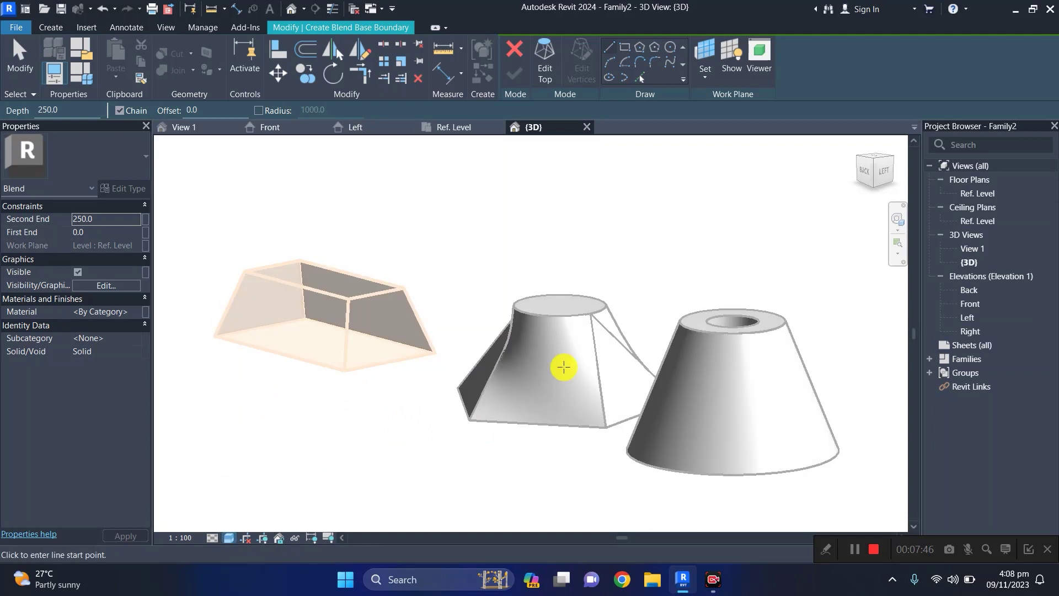
middle_click_drag(378, 464, 375, 424, "shift")
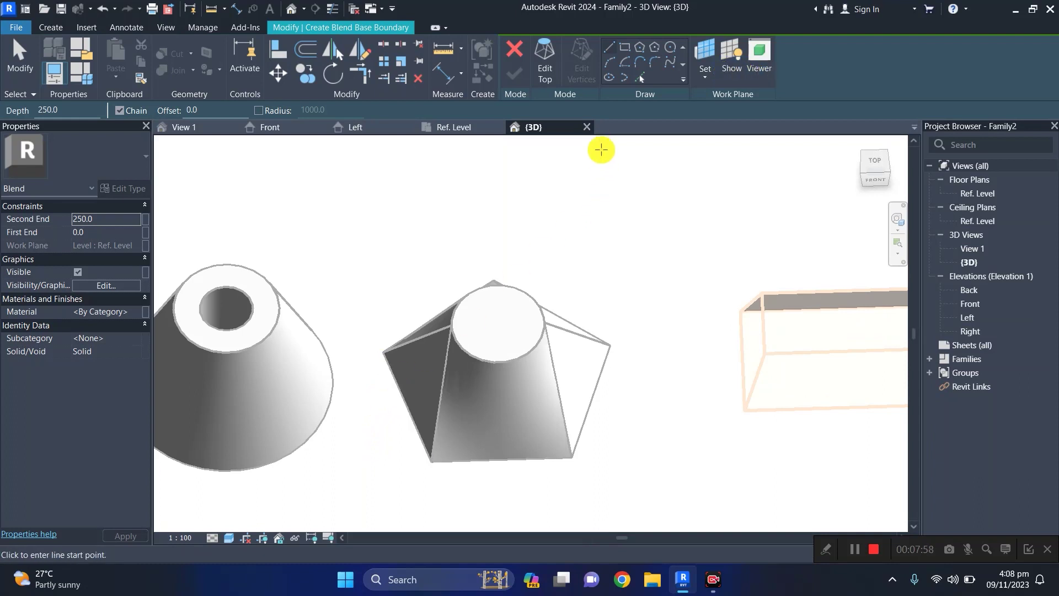
left_click(587, 127)
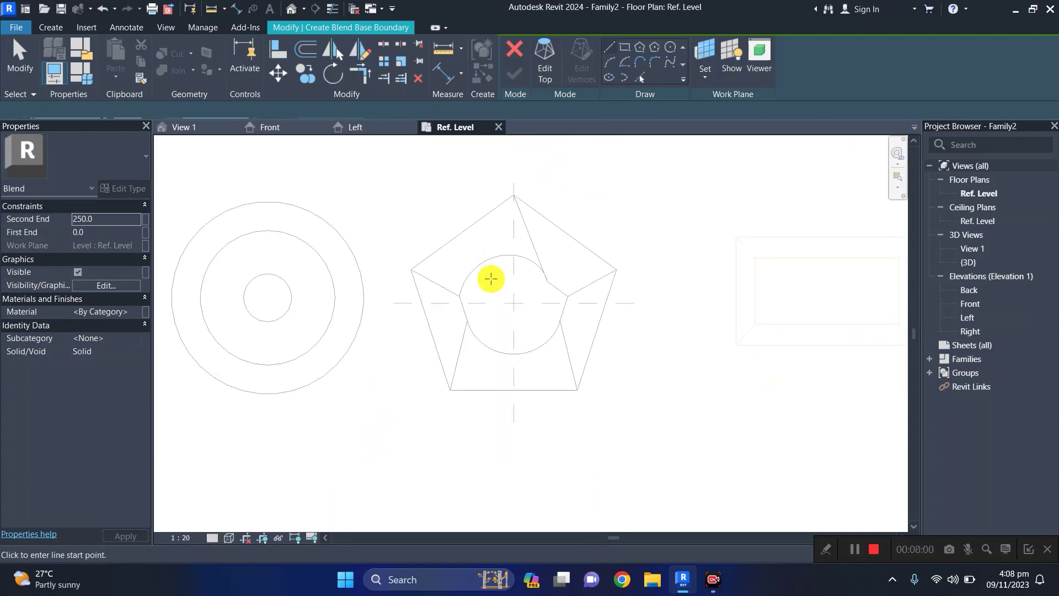